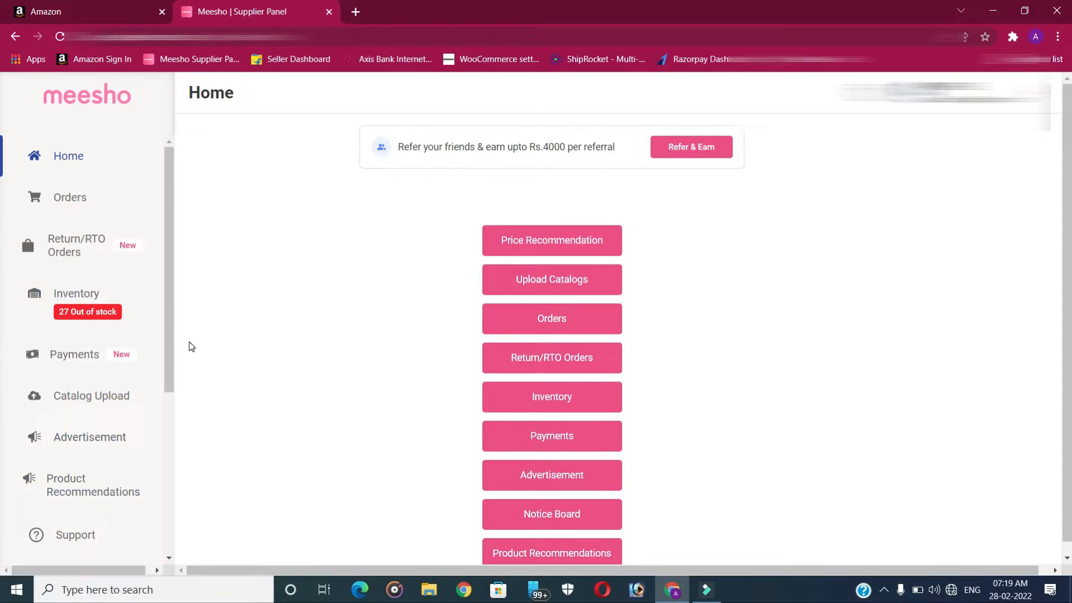
- Start adding a single catalog from the supplier's catalog uploads
scroll(84, 329, "down", 5)
scroll(84, 330, "up", 5)
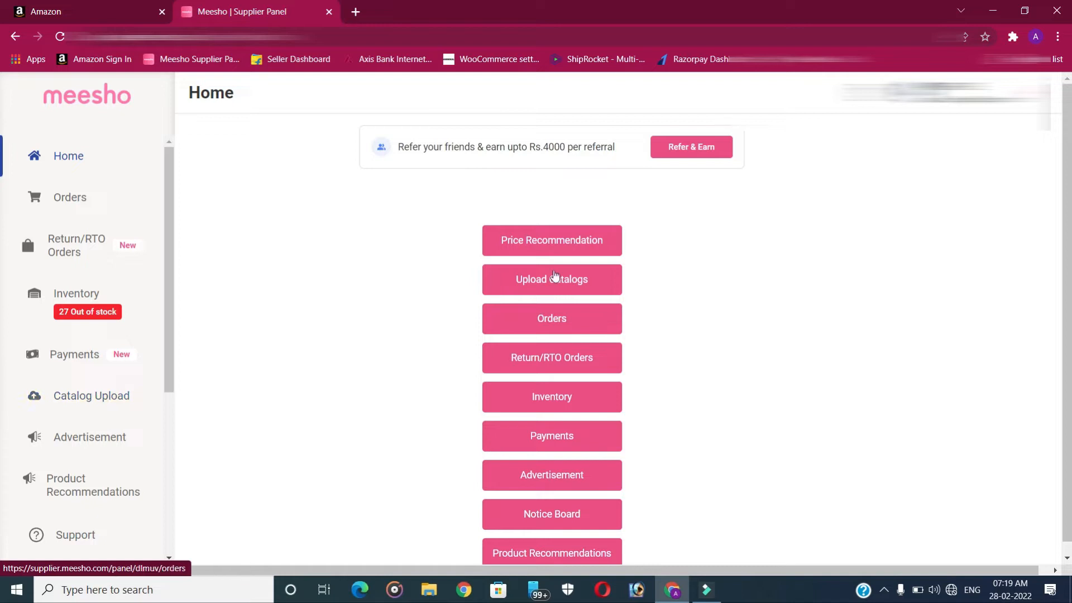
left_click(566, 286)
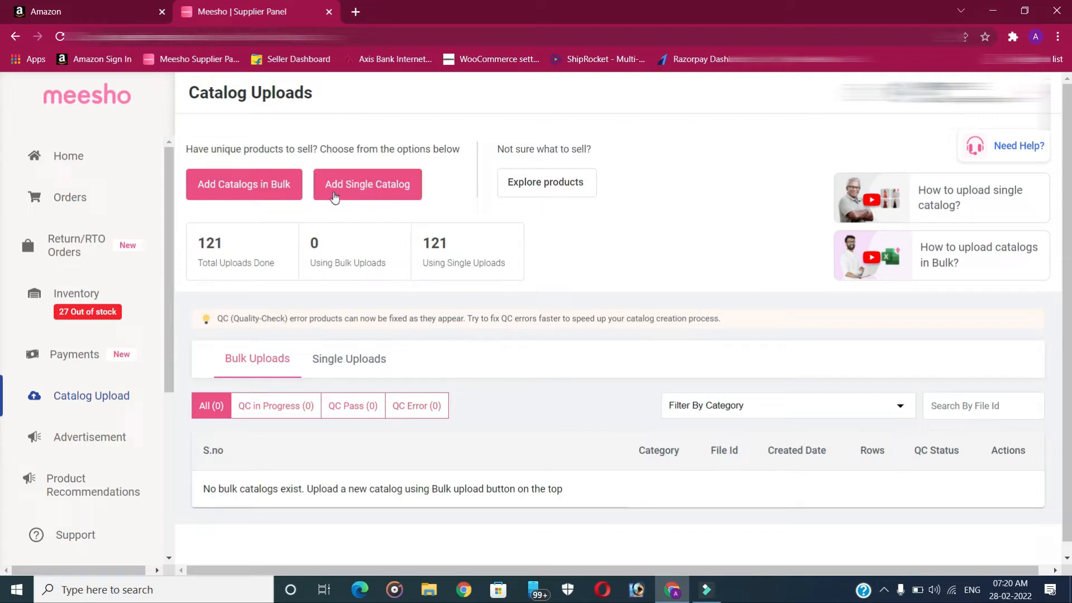
left_click(383, 191)
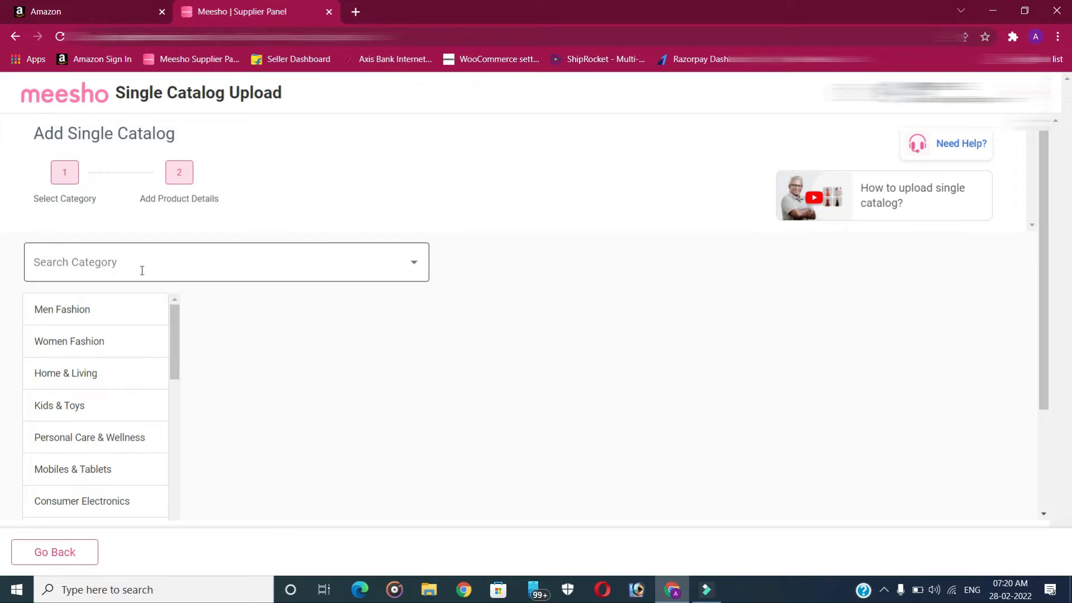
- Search the categories for "earring" and choose Women Fashion / Accessories / Jewellery / Earrings & Studs
left_click(60, 267)
type("earring")
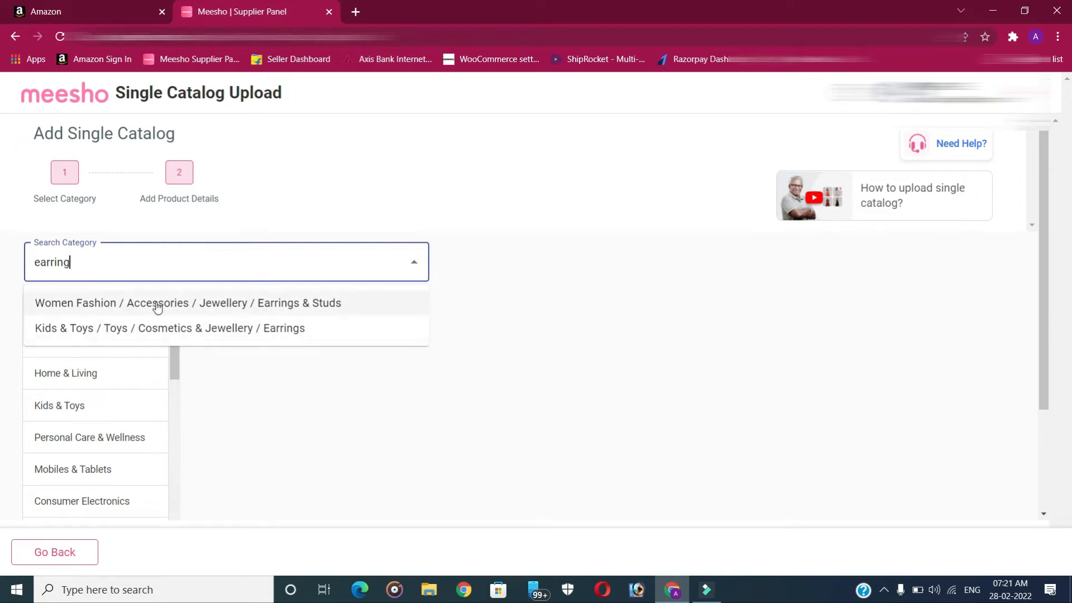
left_click(290, 311)
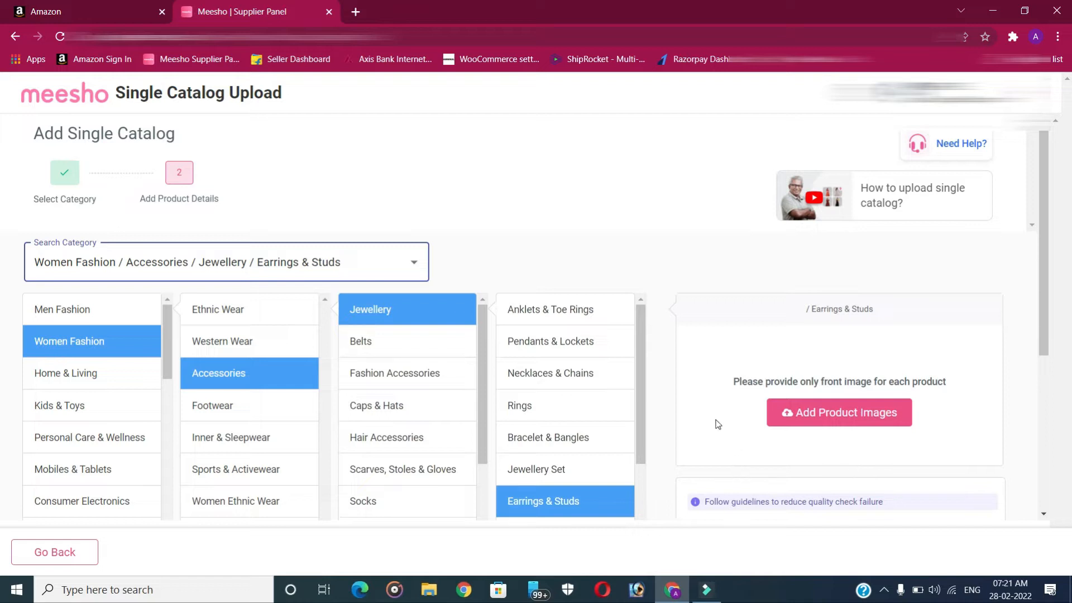
- Add 20220123_101308.jpg as the product's front image and continue to the product details
left_click(837, 419)
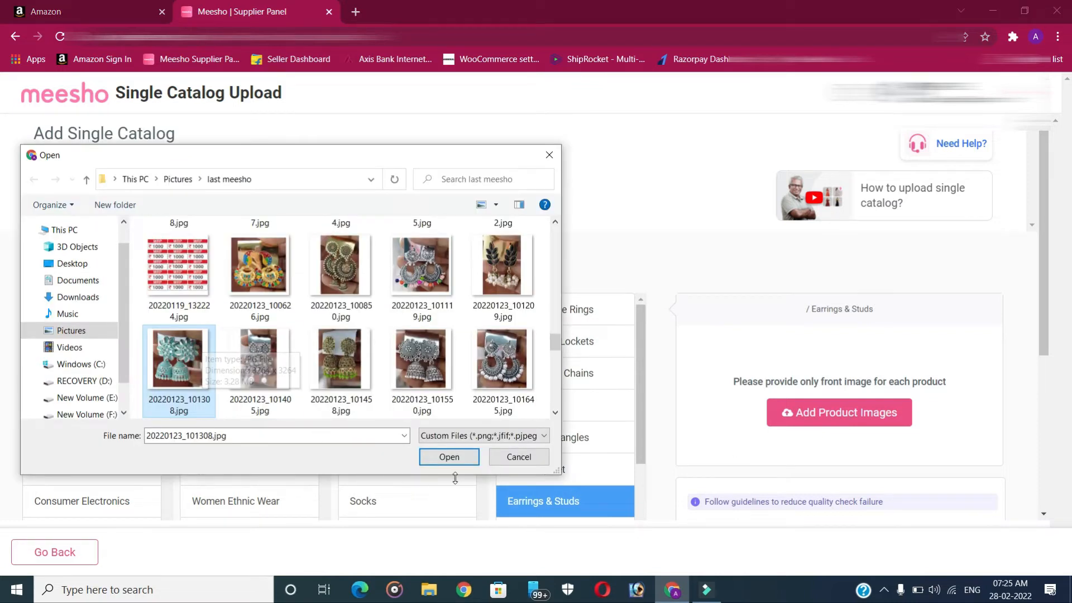
left_click(453, 459)
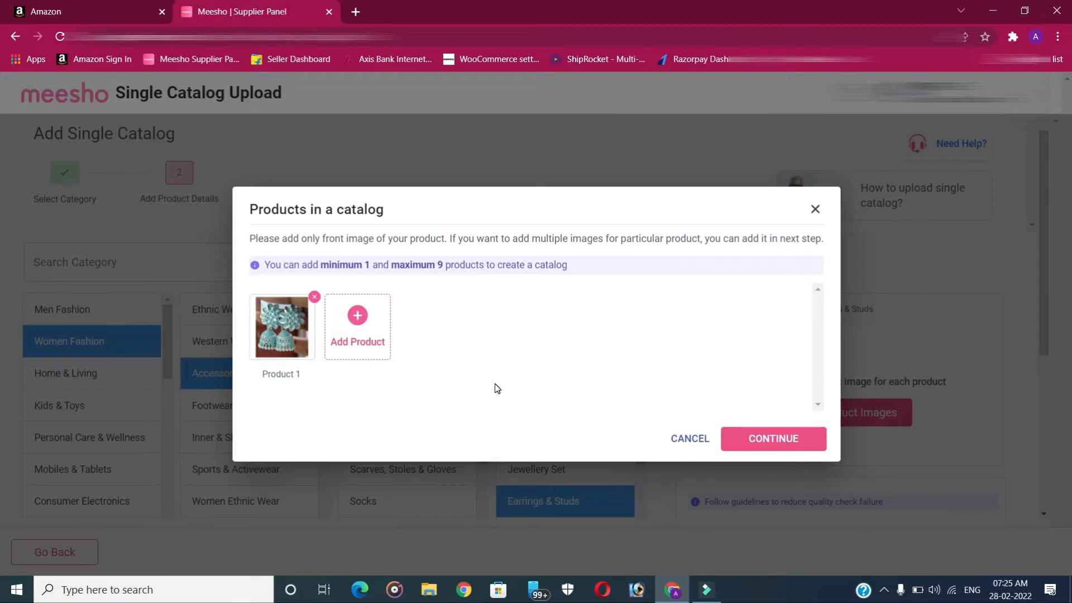
left_click(778, 448)
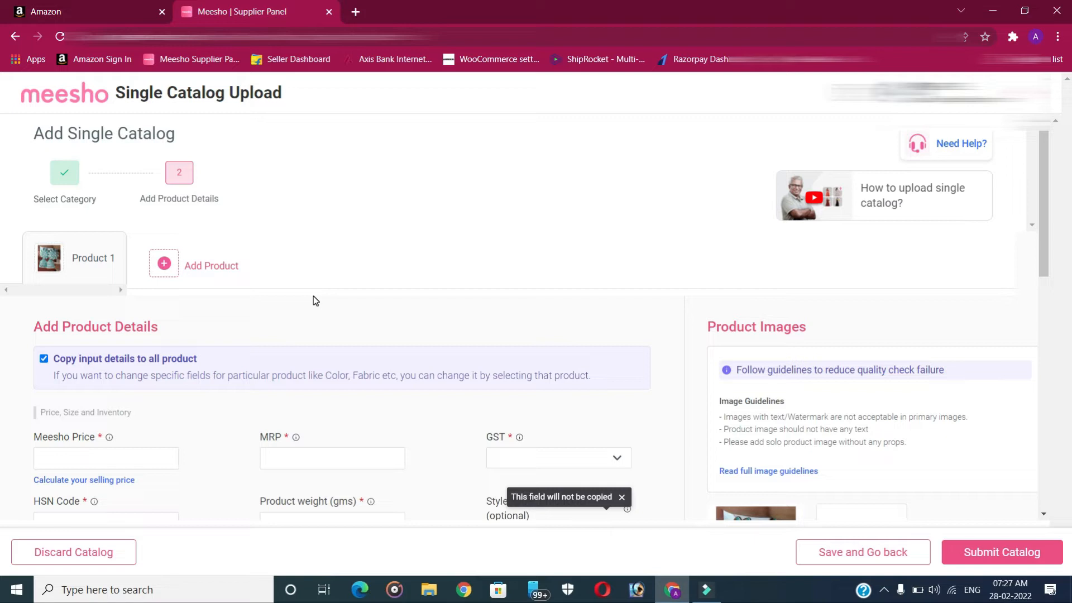
- Read the full product image guidelines and close them
left_click(781, 474)
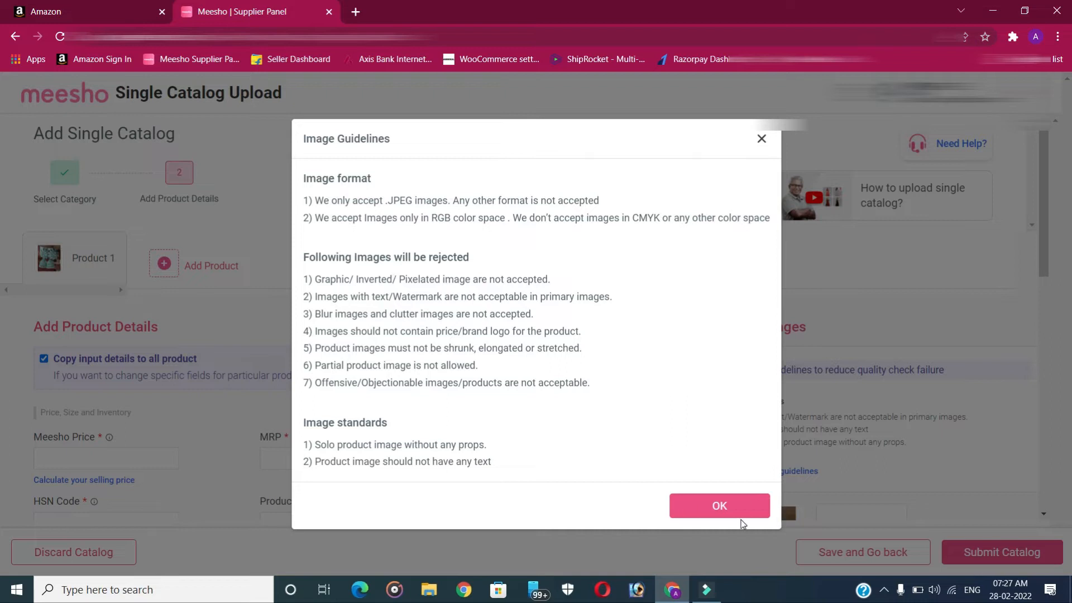
left_click(721, 505)
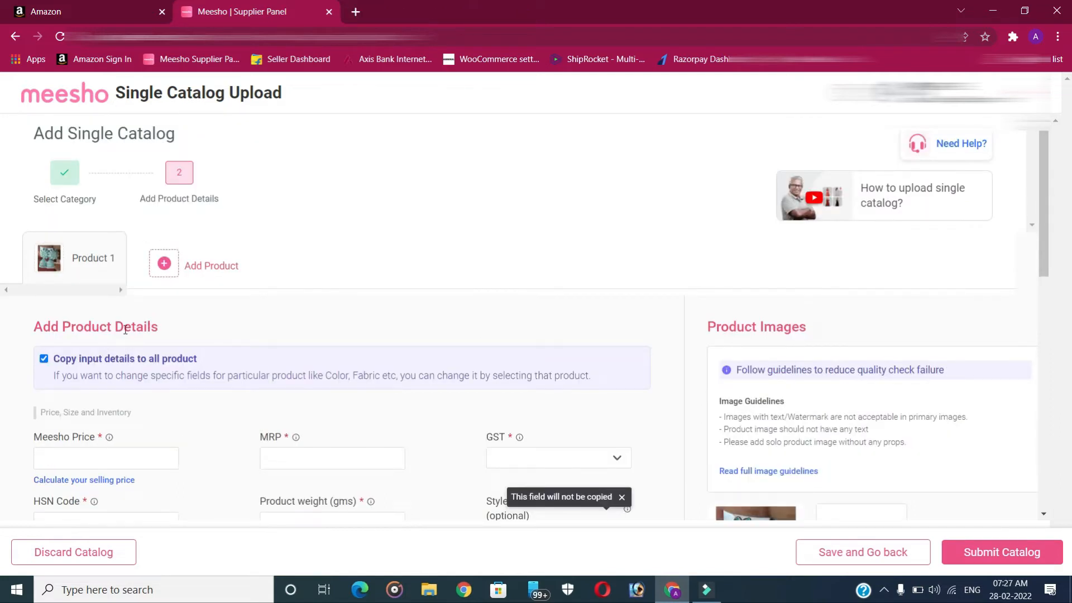
scroll(125, 330, "down", 4)
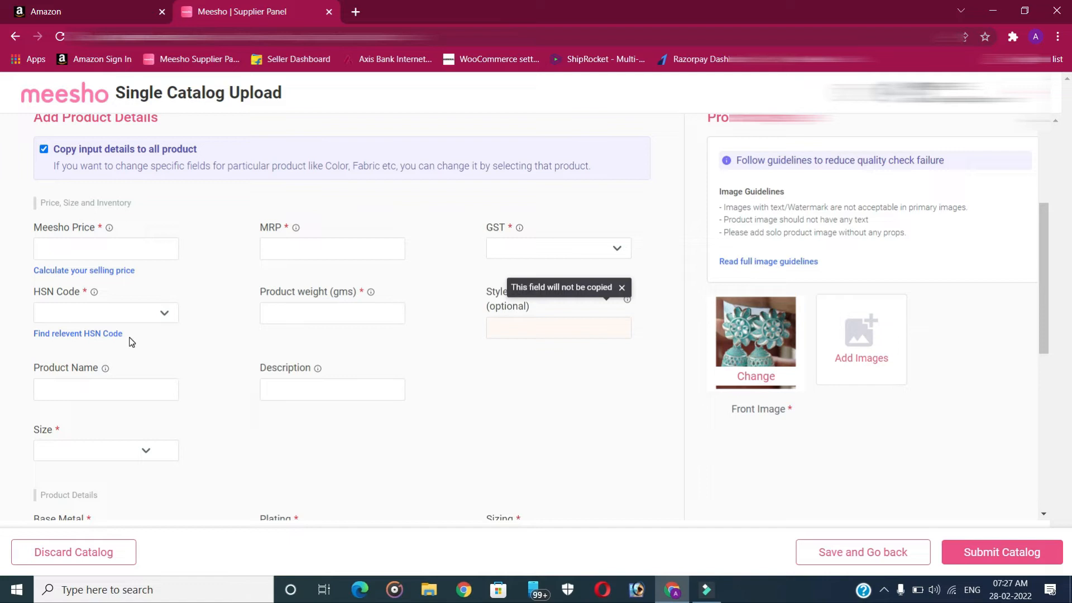
- Try to submit the catalog with blank details and examine which product fields are mandatory
left_click(1016, 558)
left_click(584, 364)
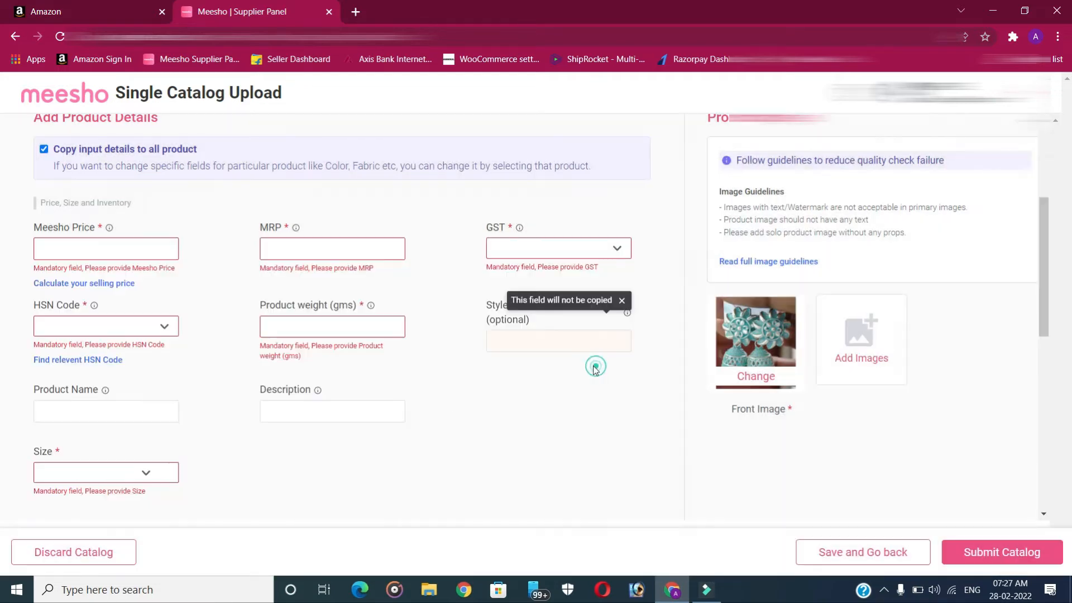
scroll(231, 364, "down", 9)
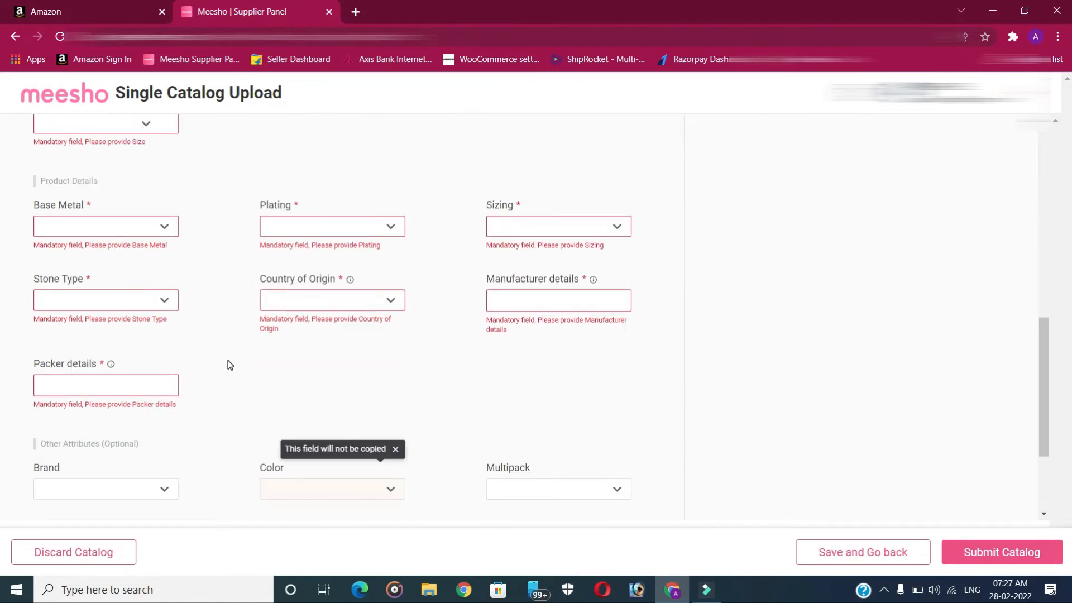
scroll(230, 364, "up", 10)
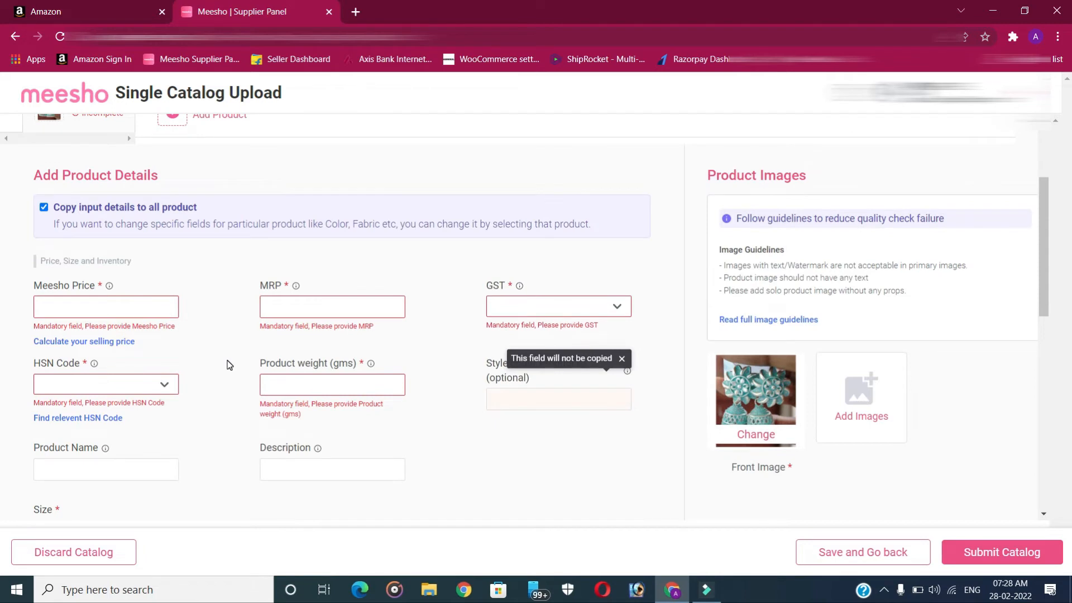
scroll(230, 364, "down", 6)
scroll(230, 365, "up", 3)
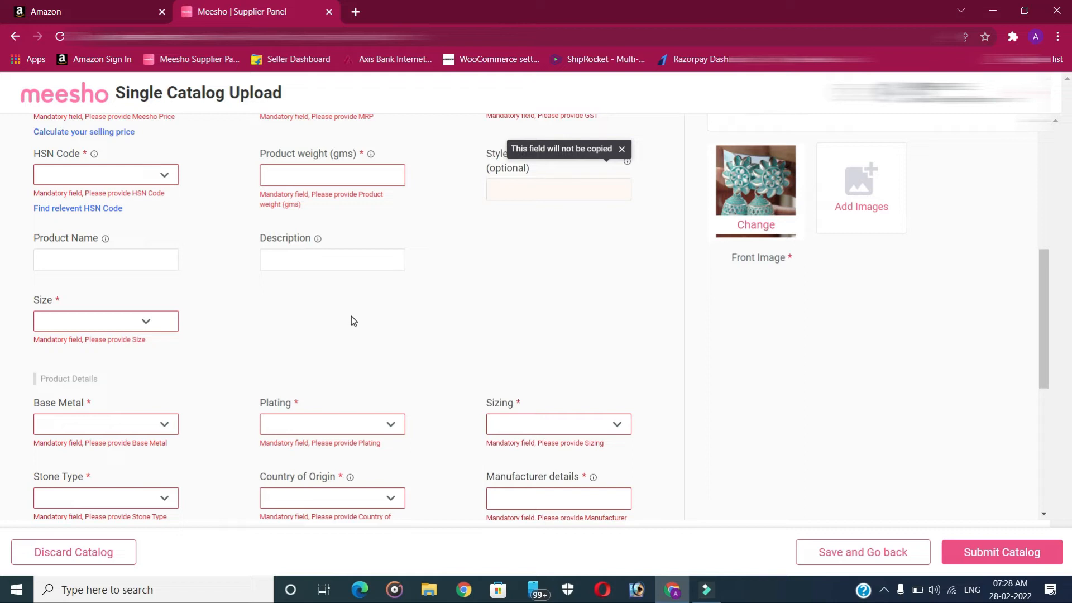
- Set the Meesho Price to 250 and the MRP to 500
scroll(266, 340, "up", 2)
left_click(80, 318)
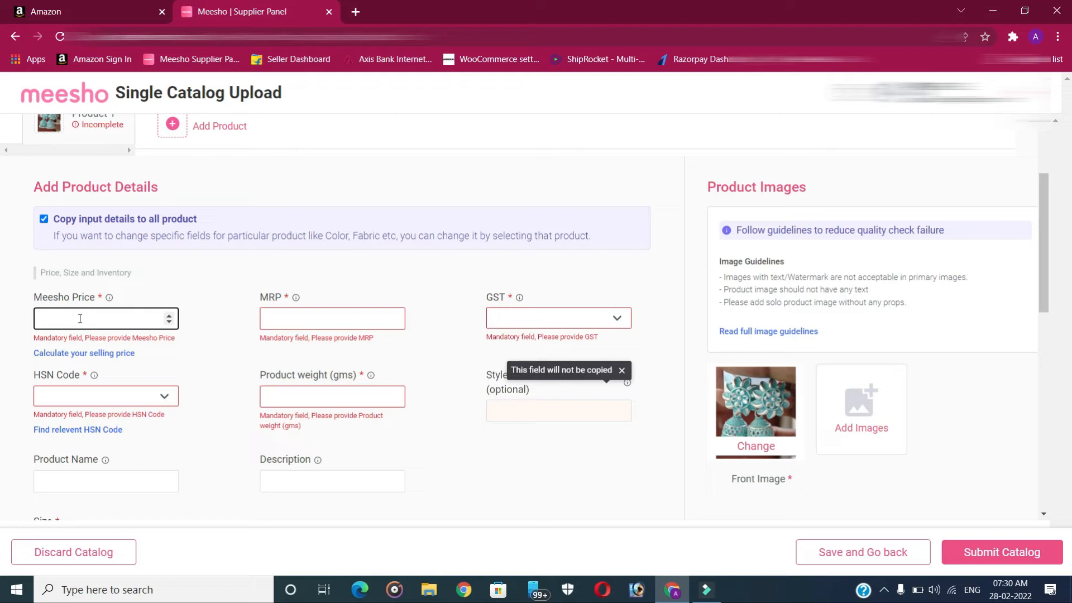
type("2")
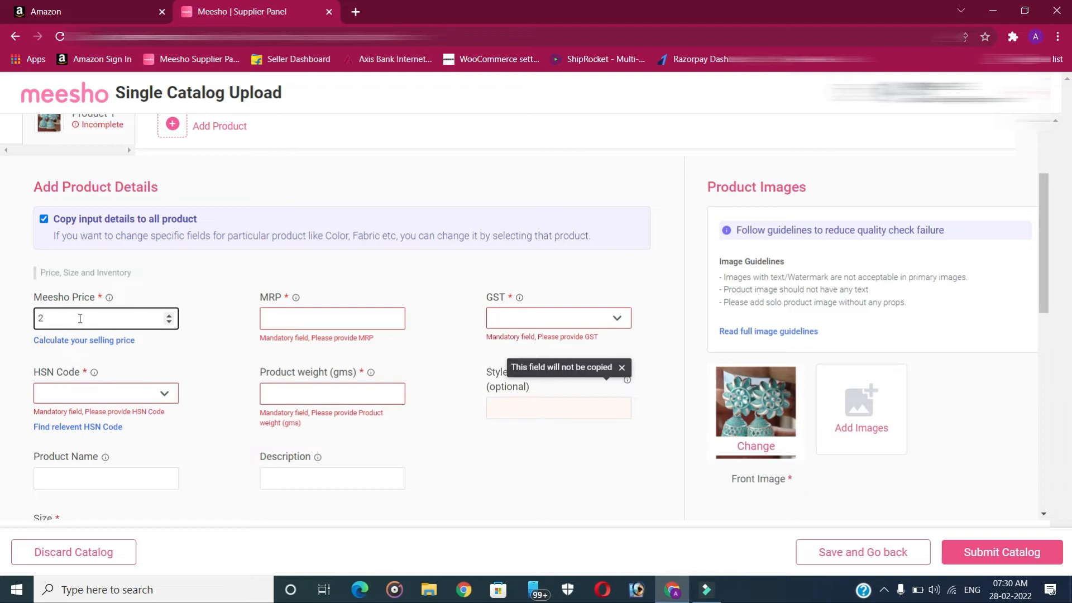
type("50")
left_click(302, 314)
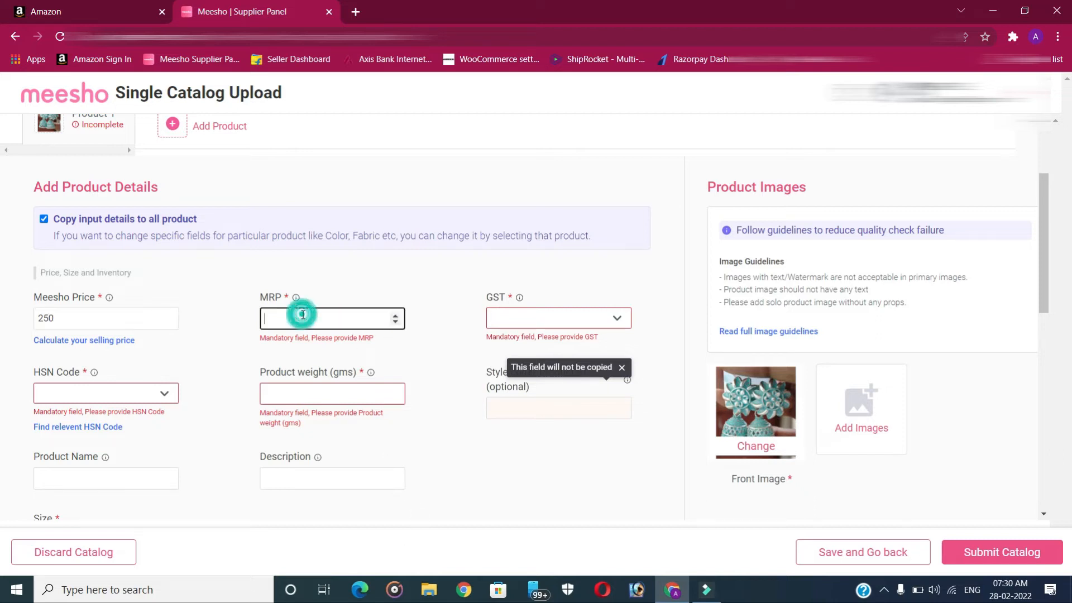
type("500")
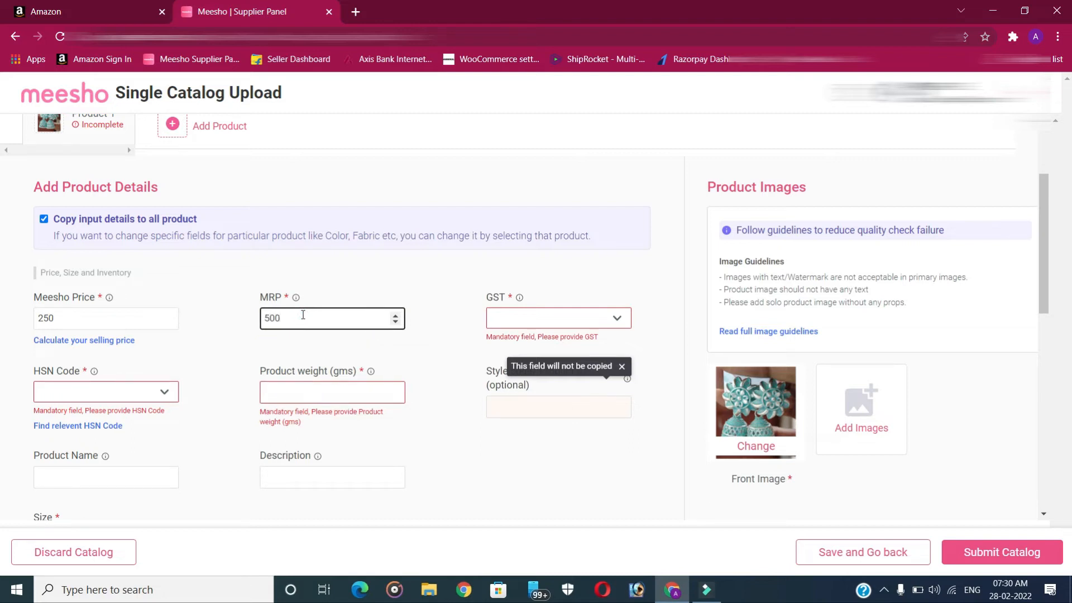
- Check the Google results for the earrings HSN code and GST rate, and set the product's GST to 3
left_click(575, 321)
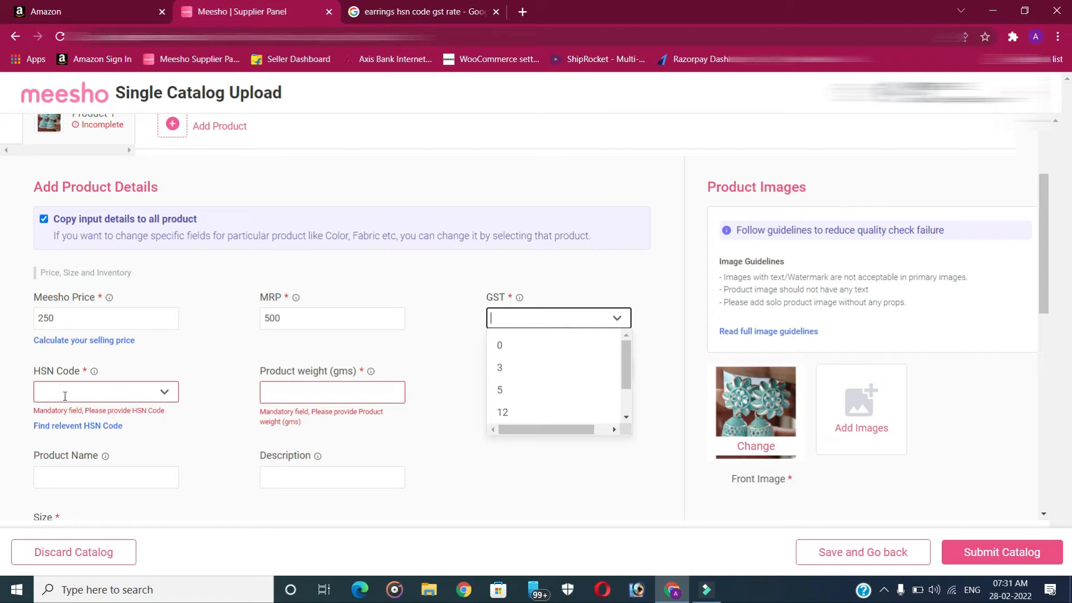
left_click(66, 390)
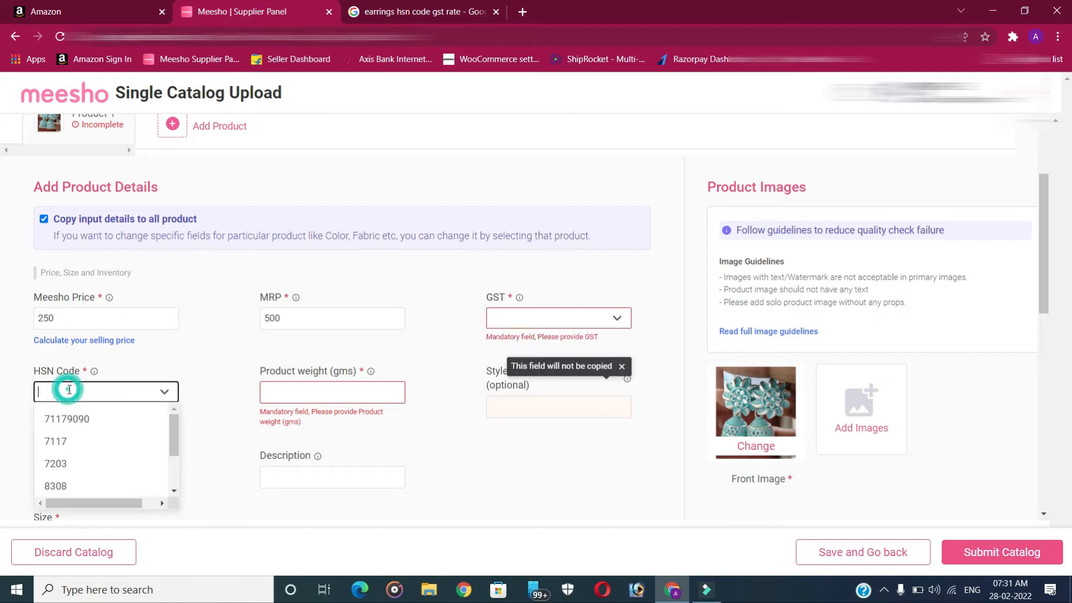
left_click(544, 318)
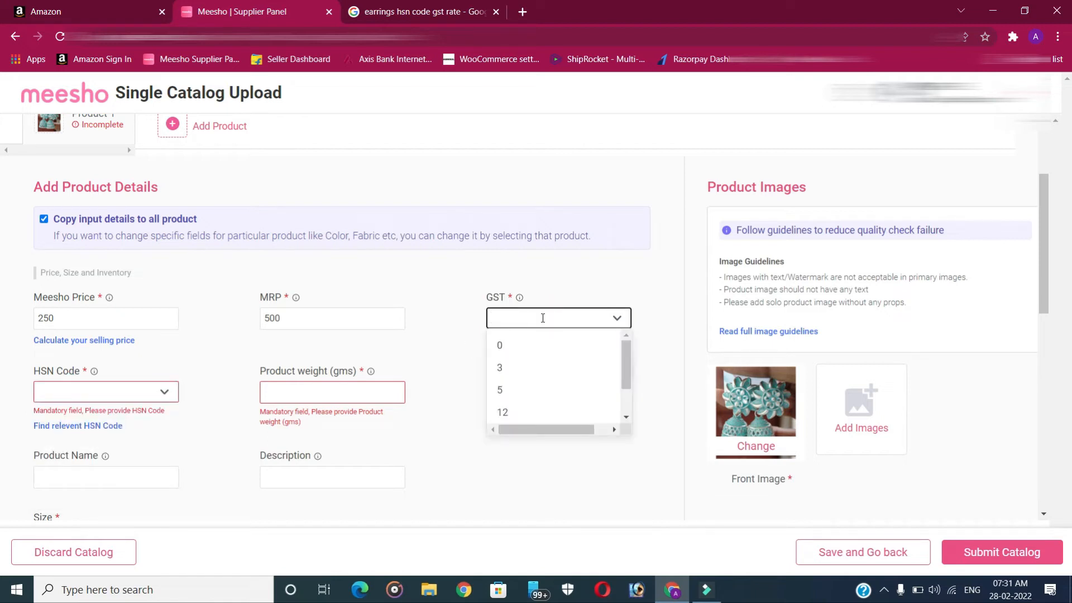
left_click(417, 9)
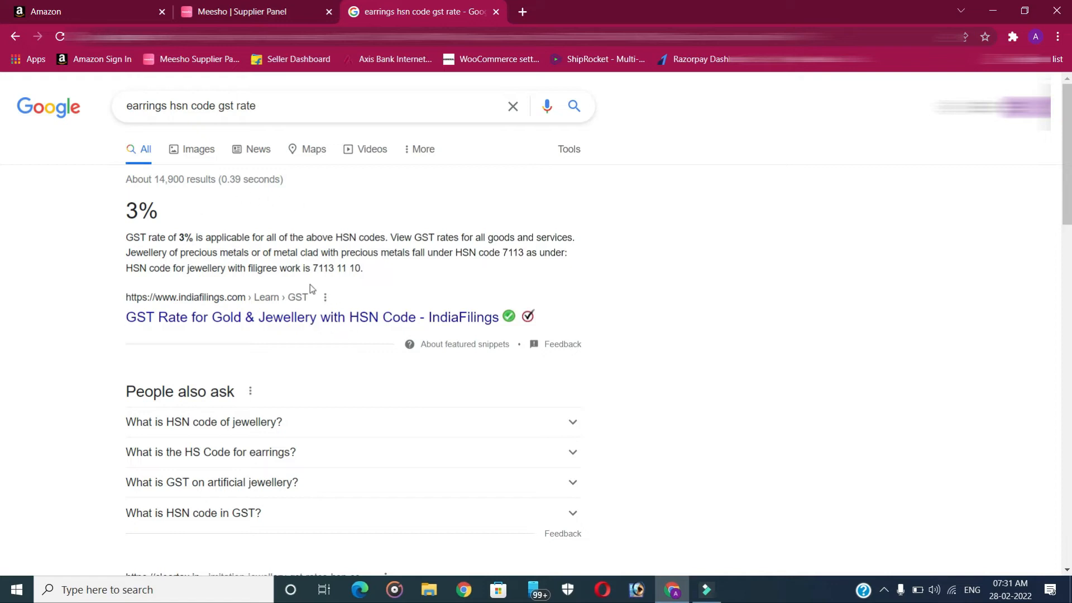
left_click_drag(310, 267, 383, 268)
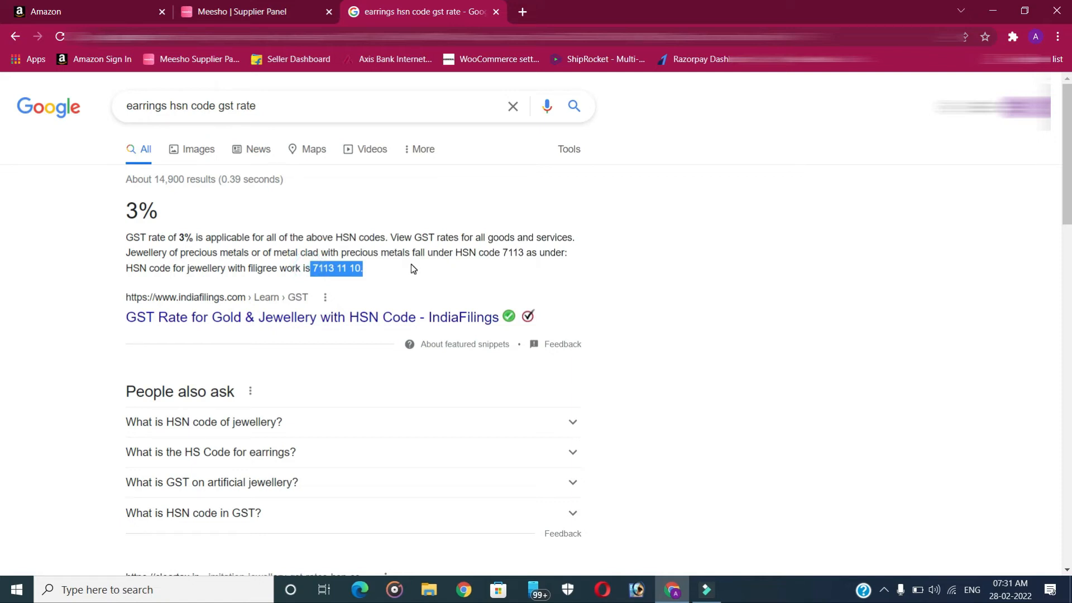
left_click(286, 4)
left_click(525, 364)
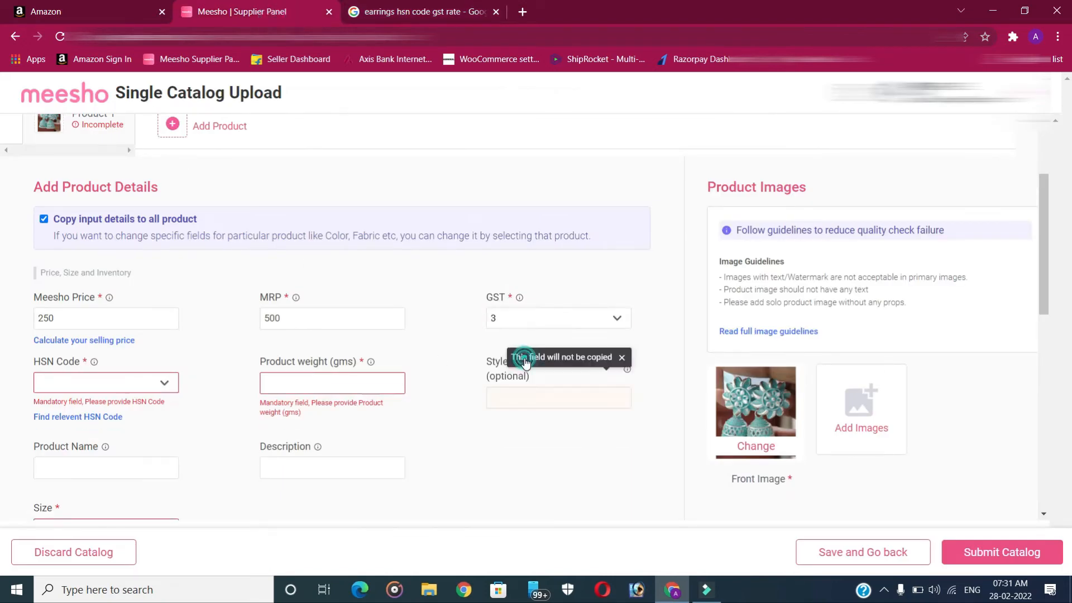
- Compare the available HSN codes with the Google result and set the product's HSN code to 711311
left_click(92, 385)
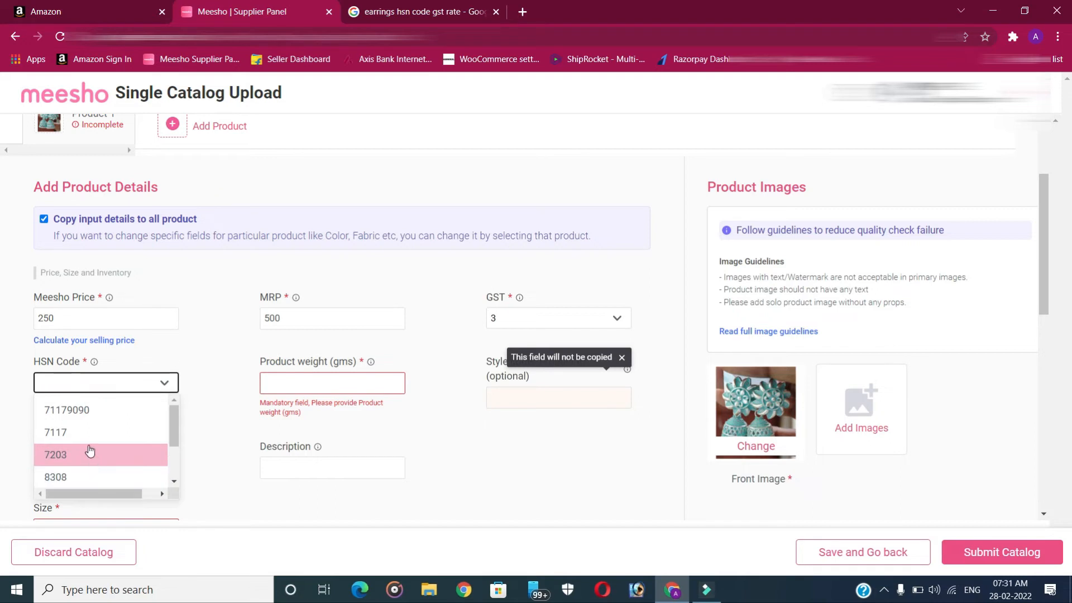
scroll(90, 452, "down", 2)
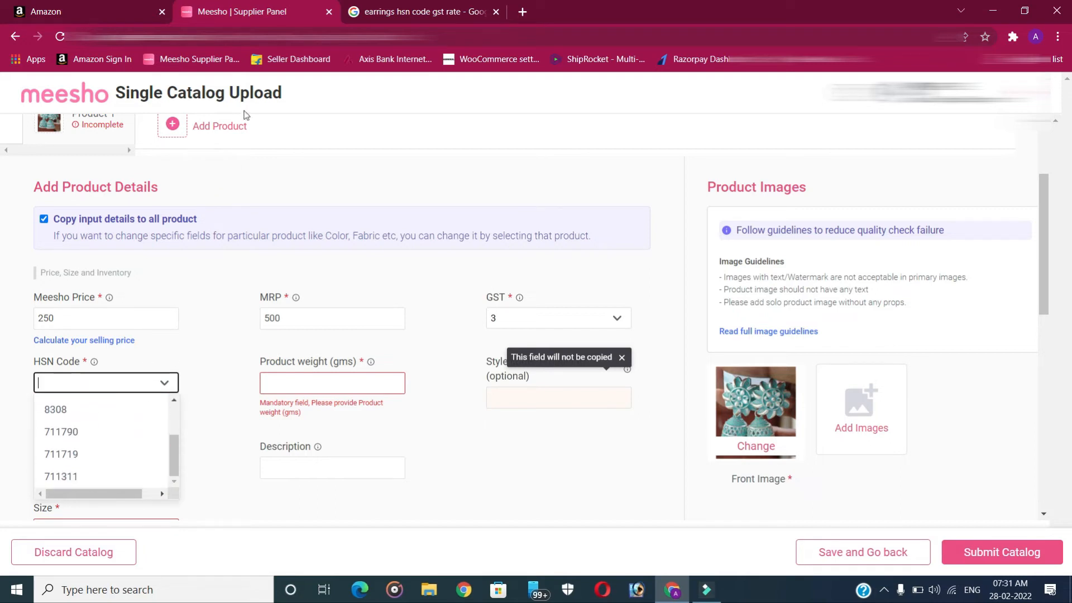
left_click(383, 12)
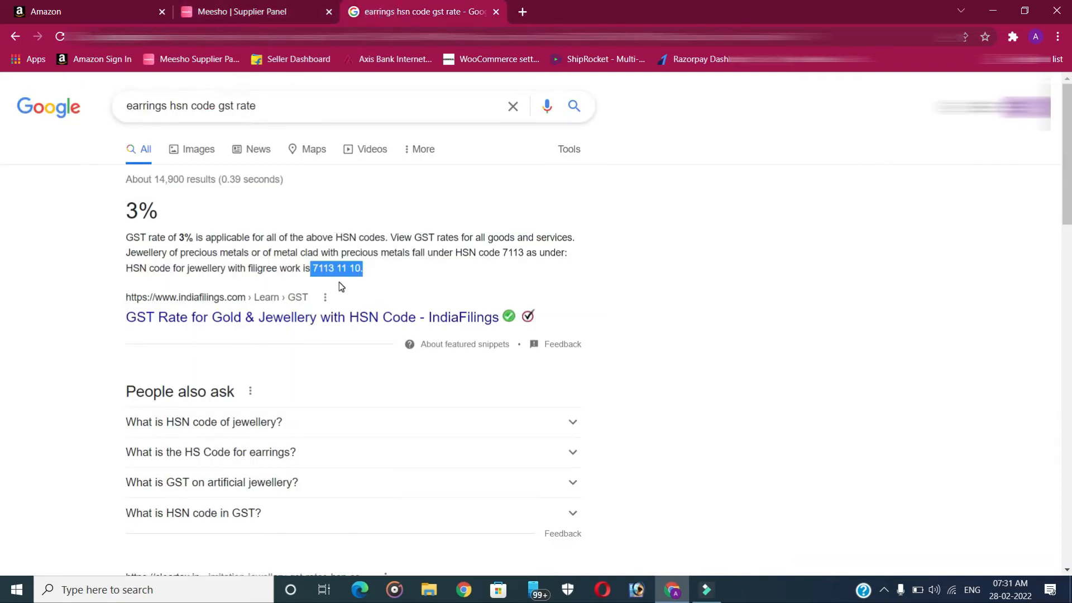
left_click_drag(378, 271, 285, 272)
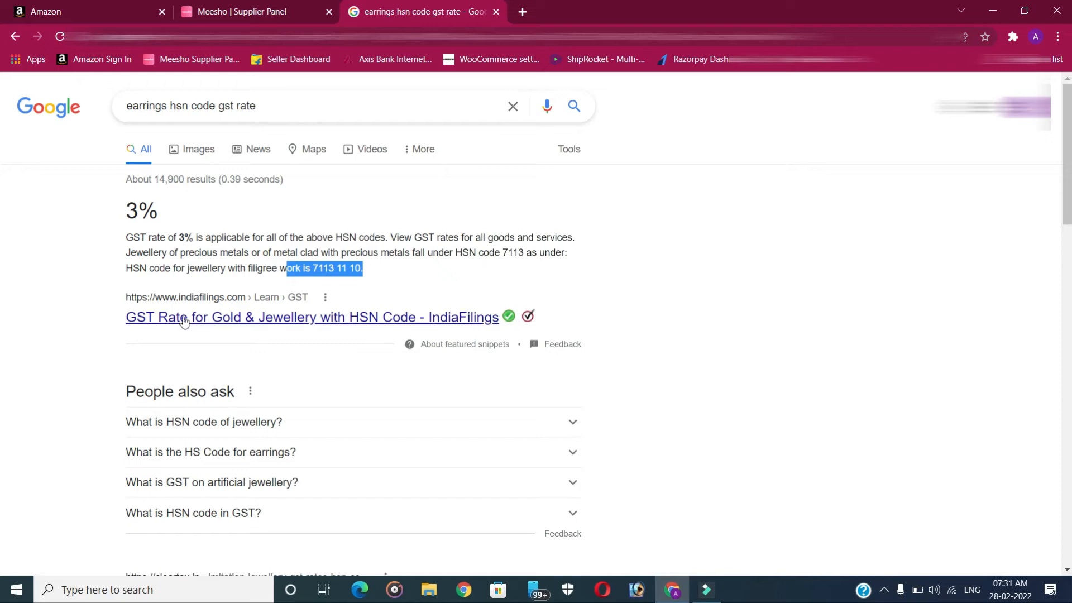
left_click(254, 7)
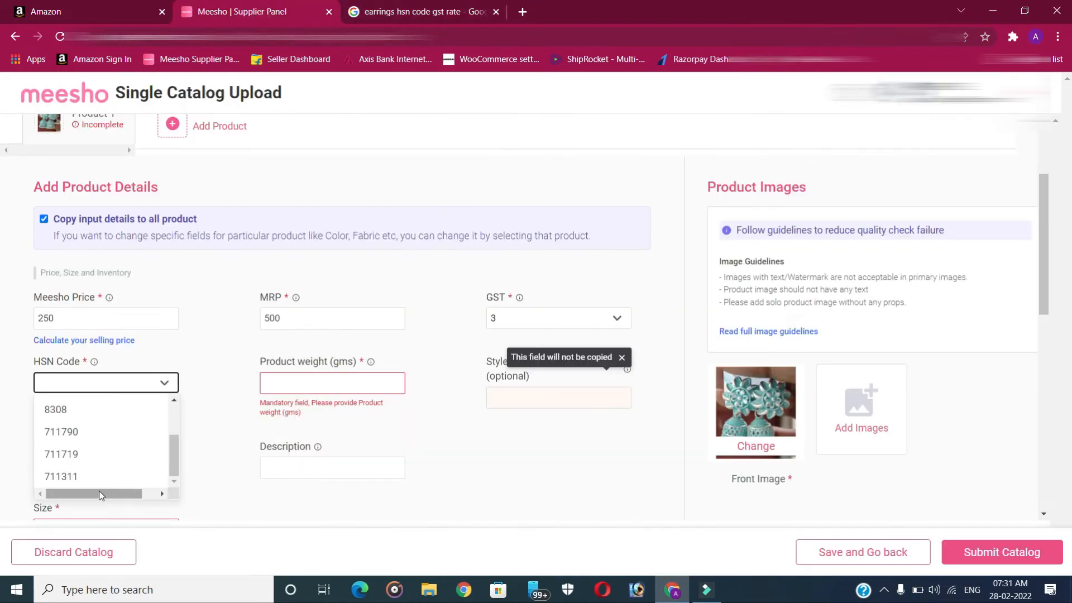
left_click(71, 478)
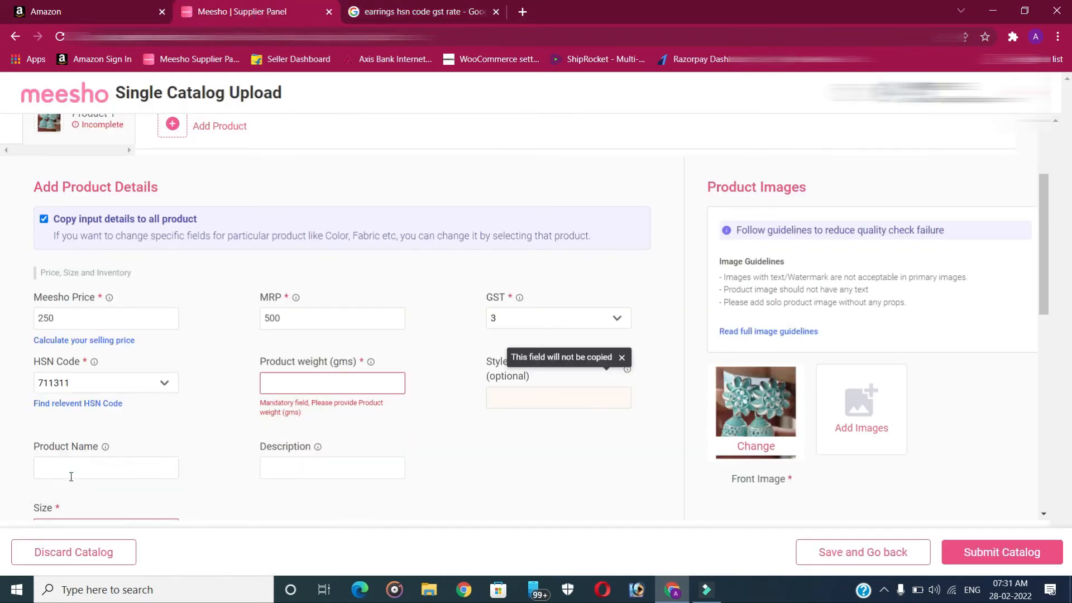
- Set the product weight to 100 grams and dismiss the copy notice on the style code field
left_click(305, 385)
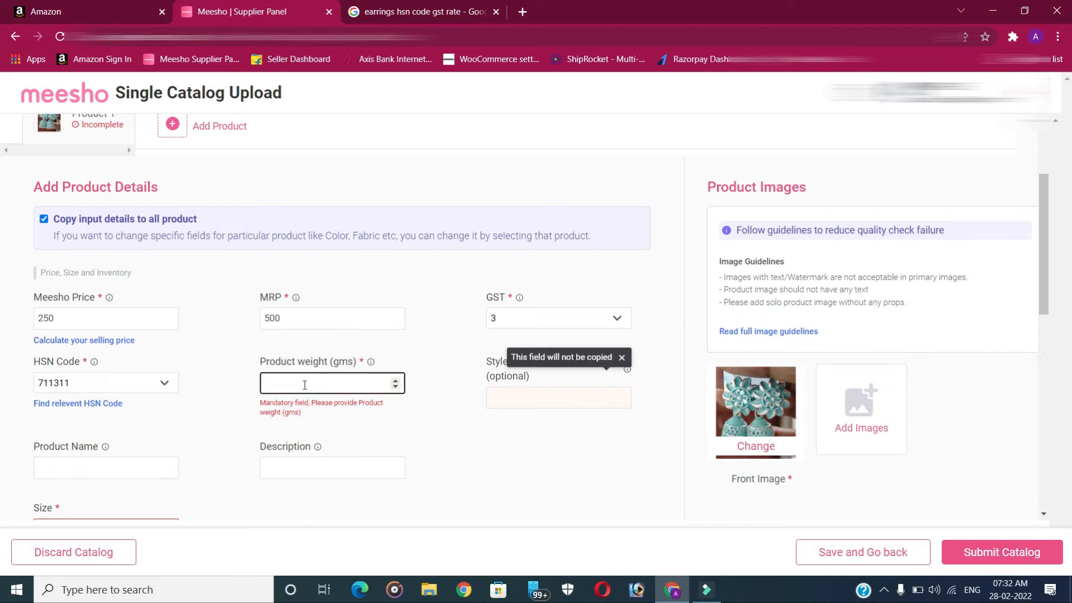
type("100")
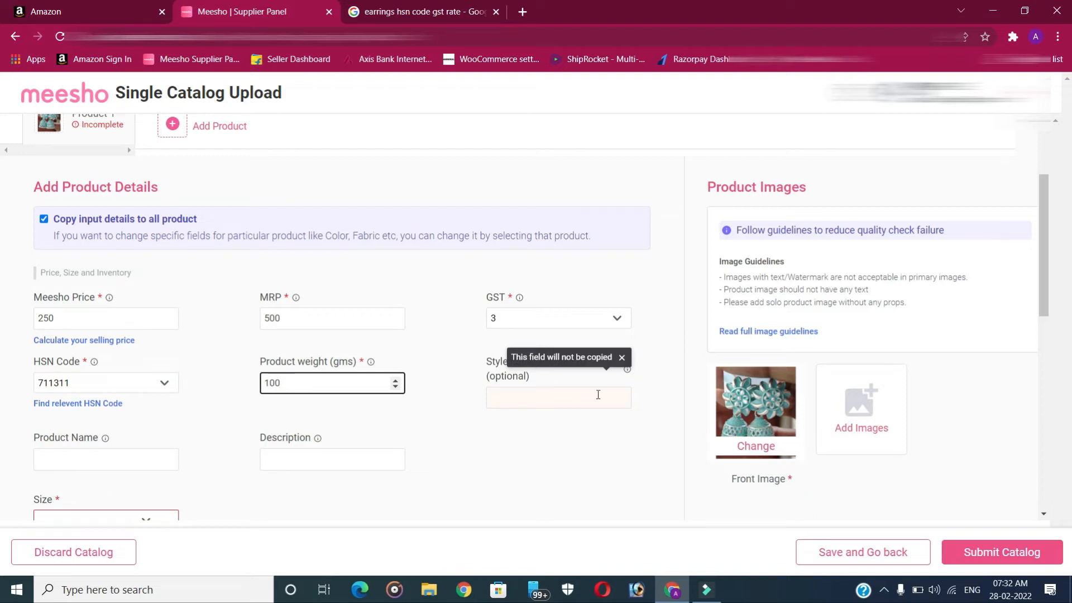
left_click(622, 356)
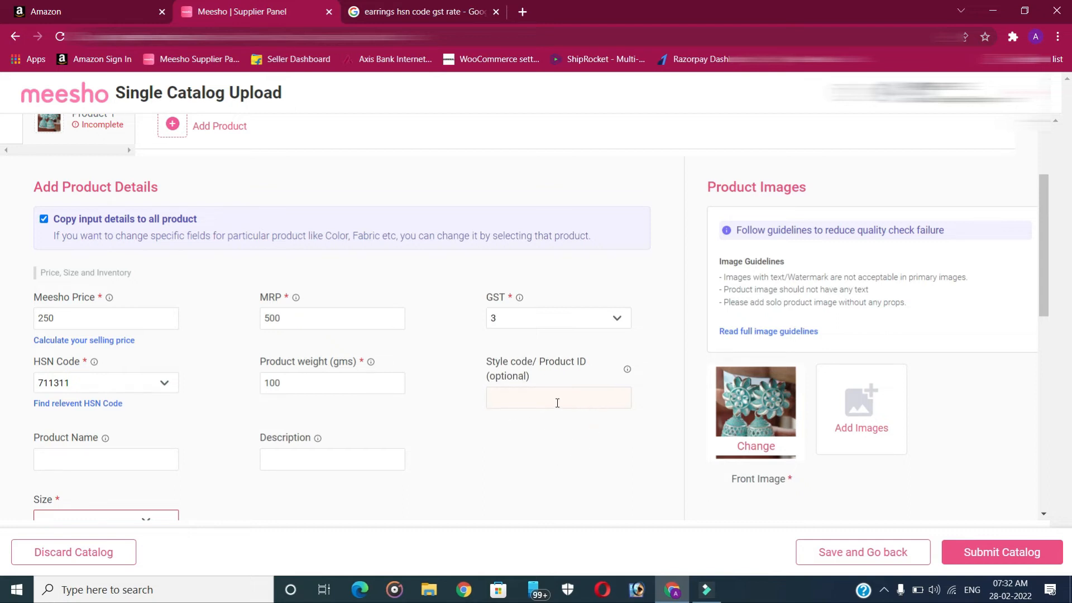
scroll(216, 408, "down", 2)
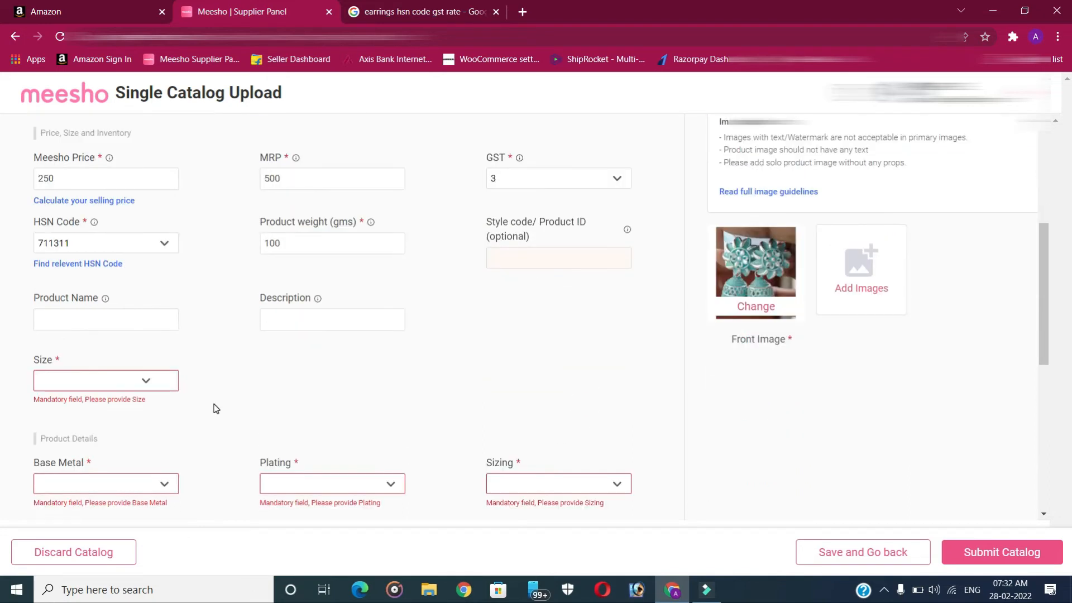
- Enter "earring" as both the product name and the description
left_click(82, 313)
type("e")
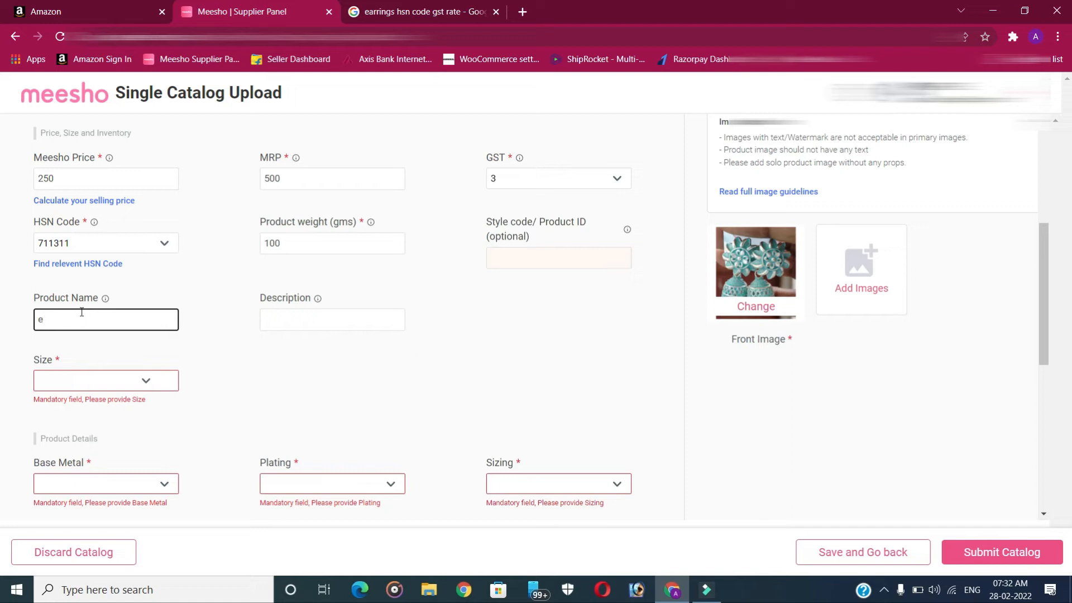
type("arring")
left_click(313, 322)
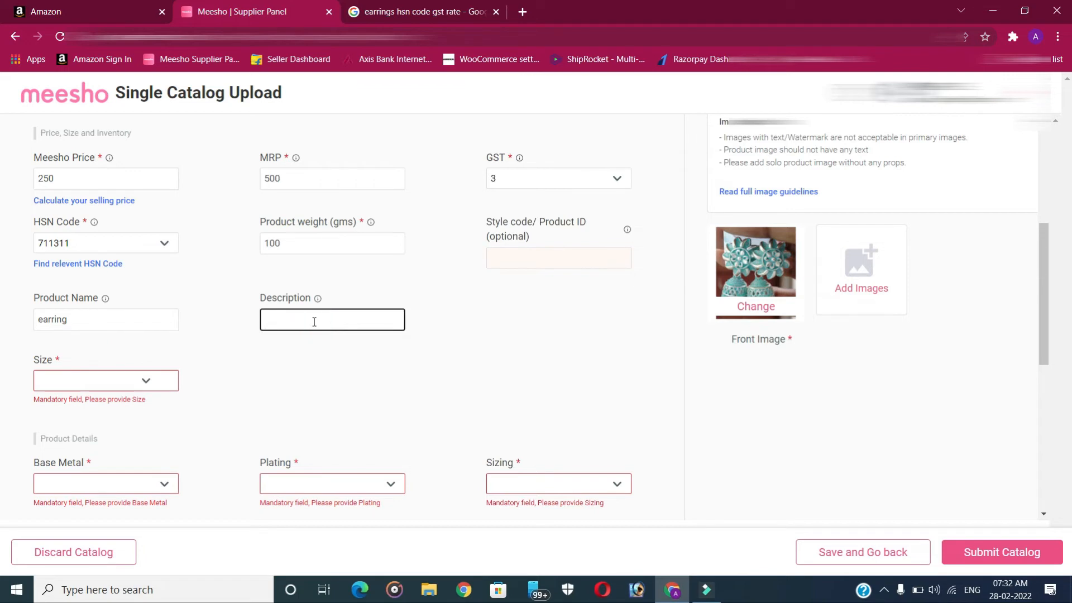
key("ctrl+v")
- Set the product size to Free Size and enter an inventory of 5 for it
scroll(168, 320, "down", 1)
left_click(102, 311)
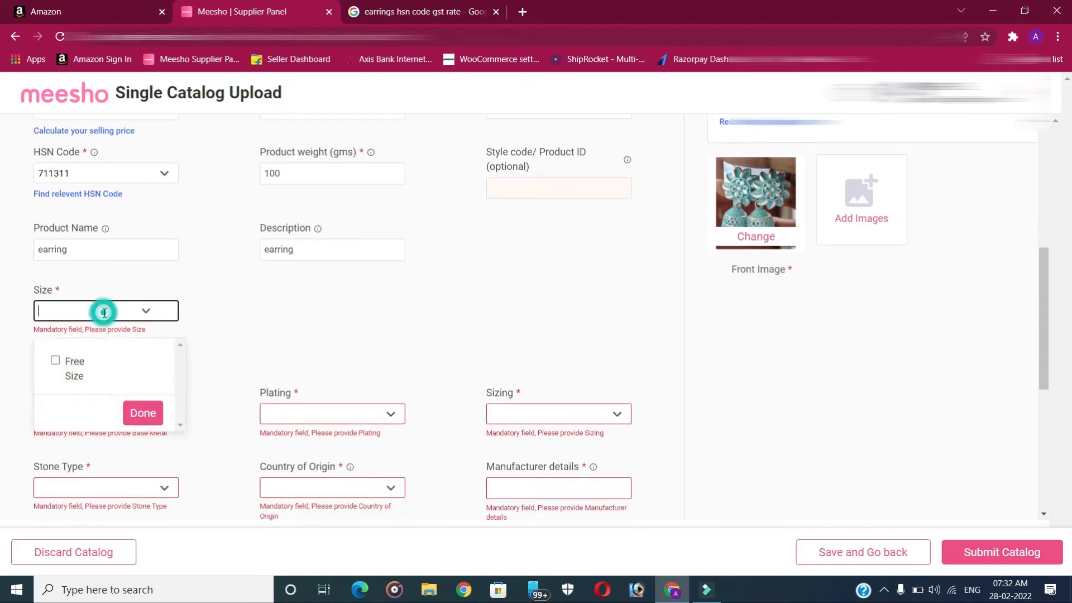
left_click(54, 364)
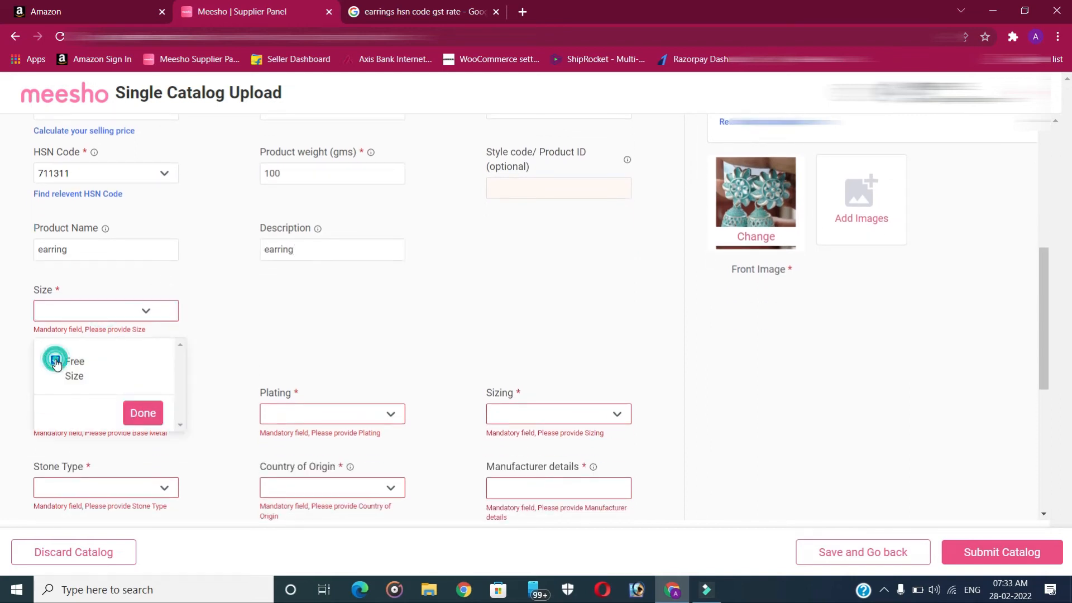
left_click(143, 416)
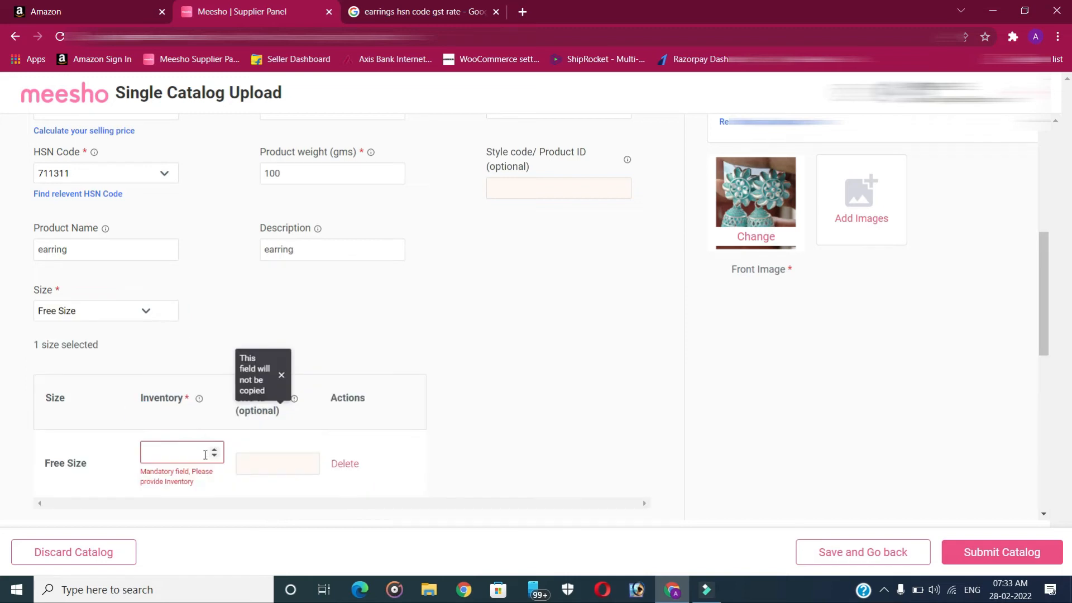
scroll(264, 383, "down", 2)
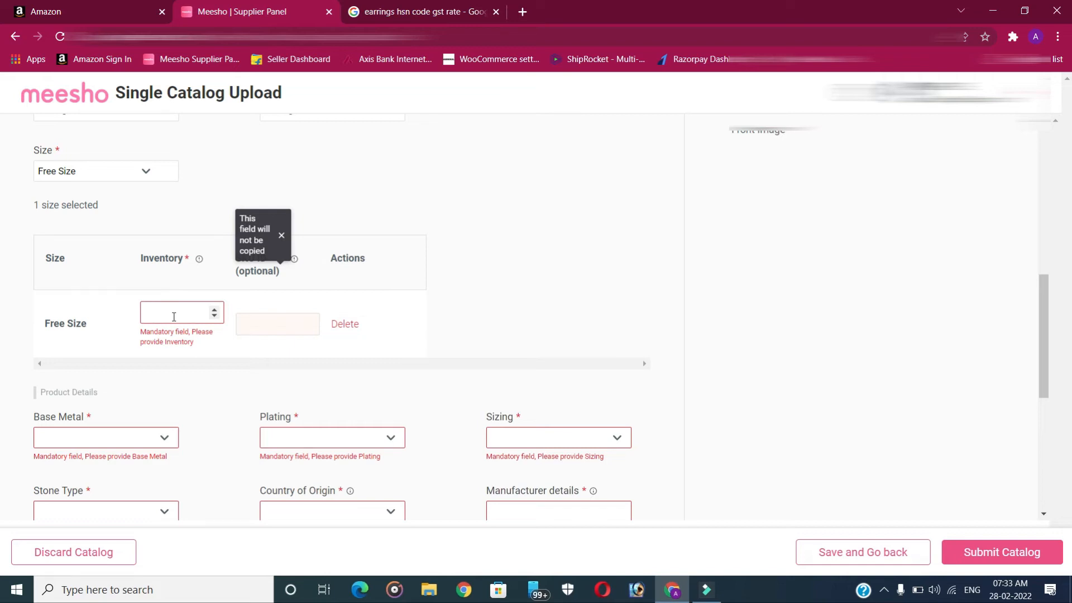
left_click(173, 316)
type("5")
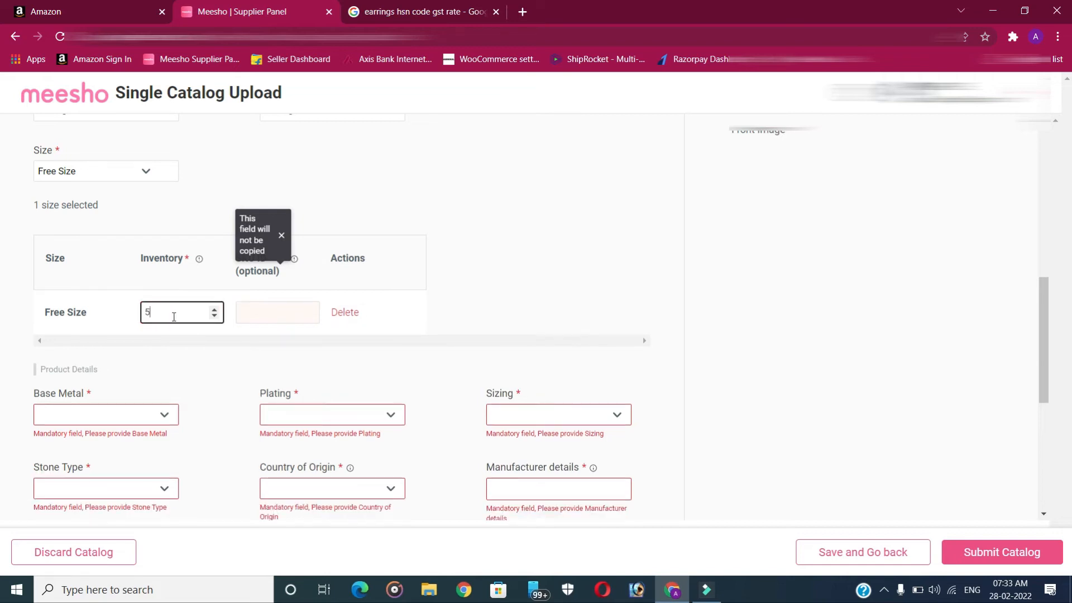
left_click(474, 272)
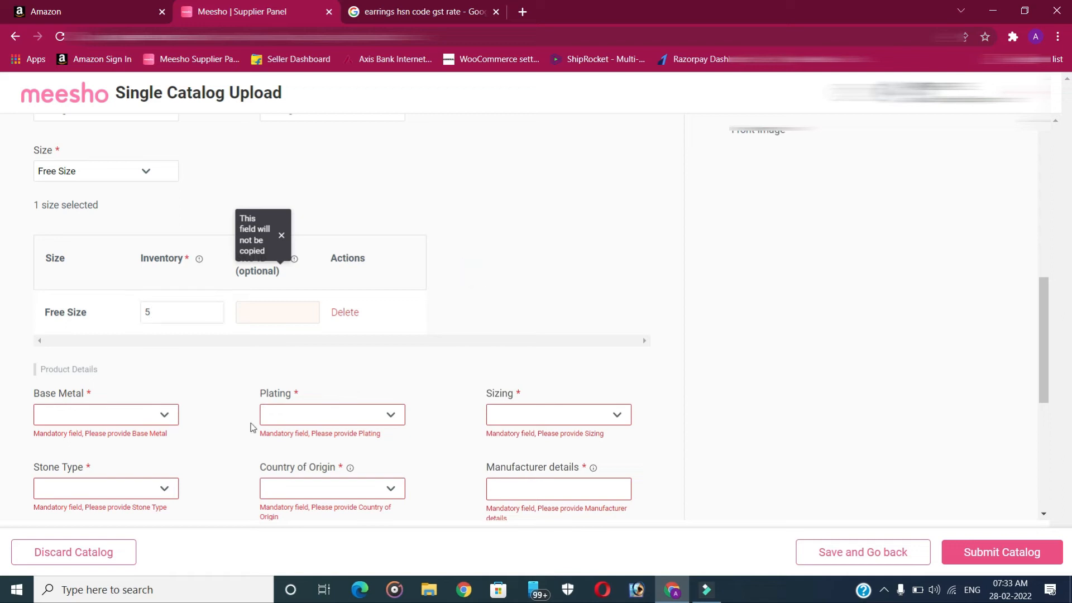
- In the product details, set the base metal to Steel and the plating to No Plating
scroll(251, 426, "down", 2)
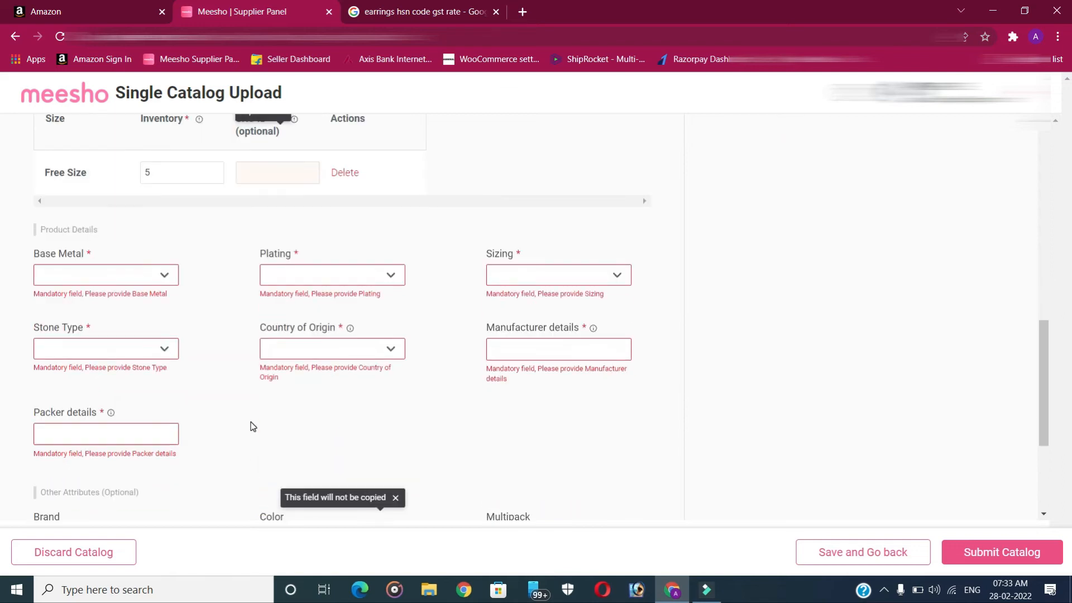
left_click(111, 277)
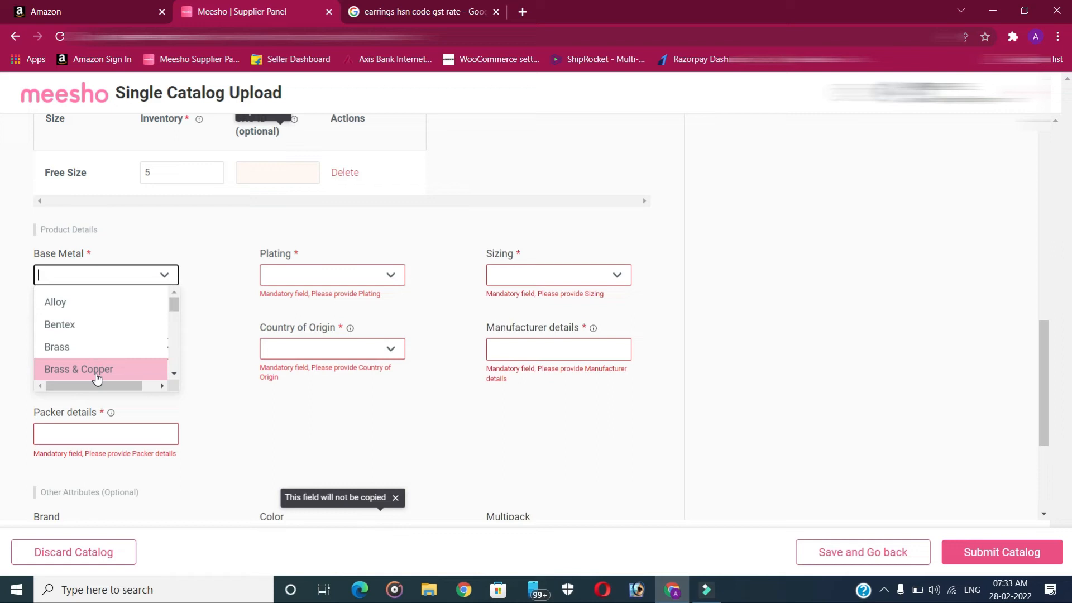
scroll(97, 378, "down", 5)
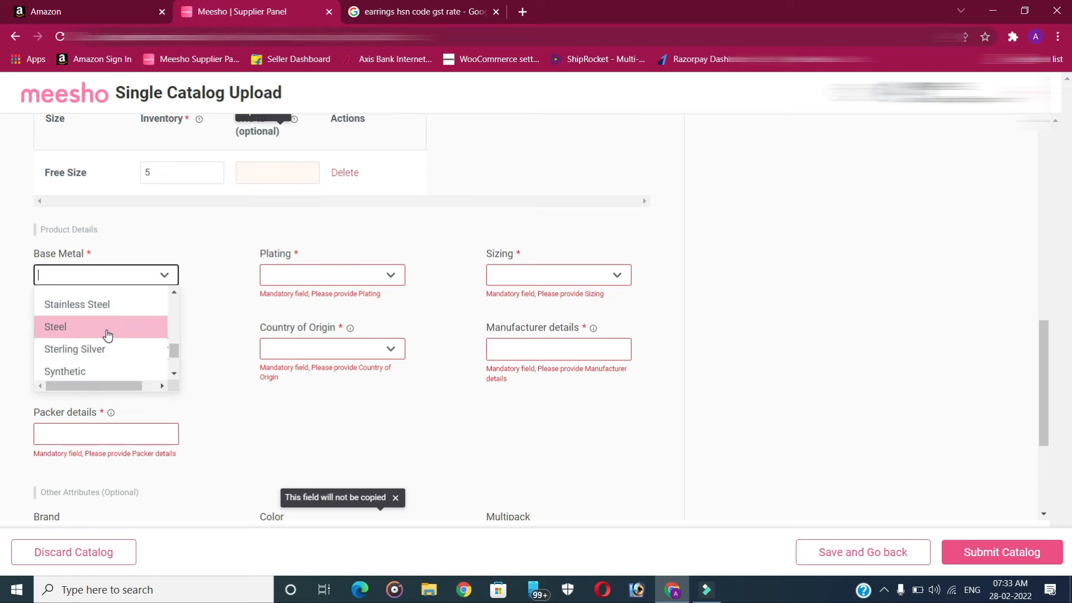
left_click(62, 330)
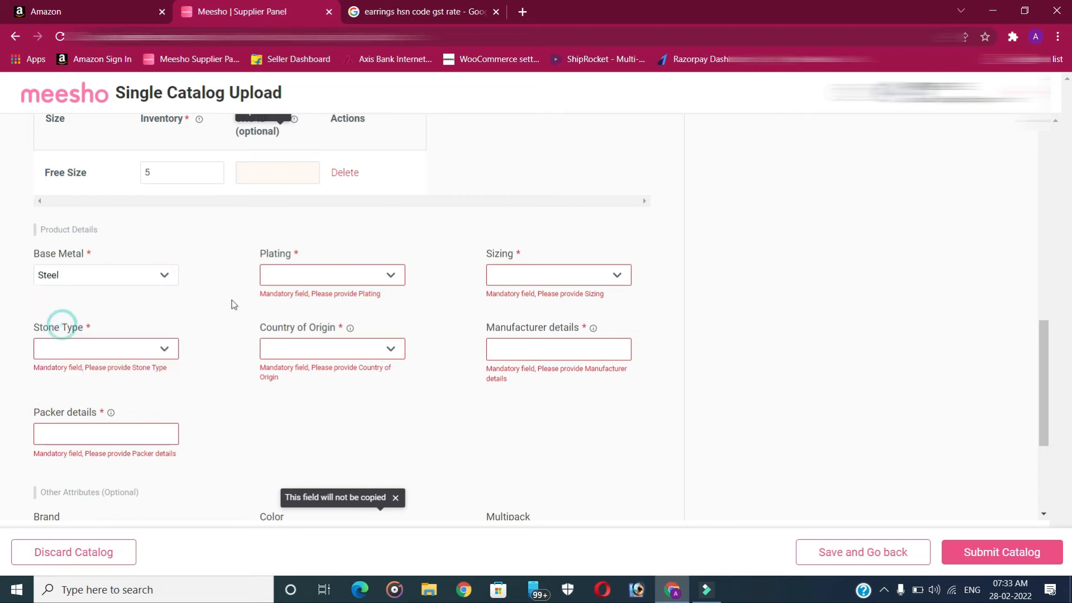
left_click(326, 274)
scroll(326, 358, "down", 1)
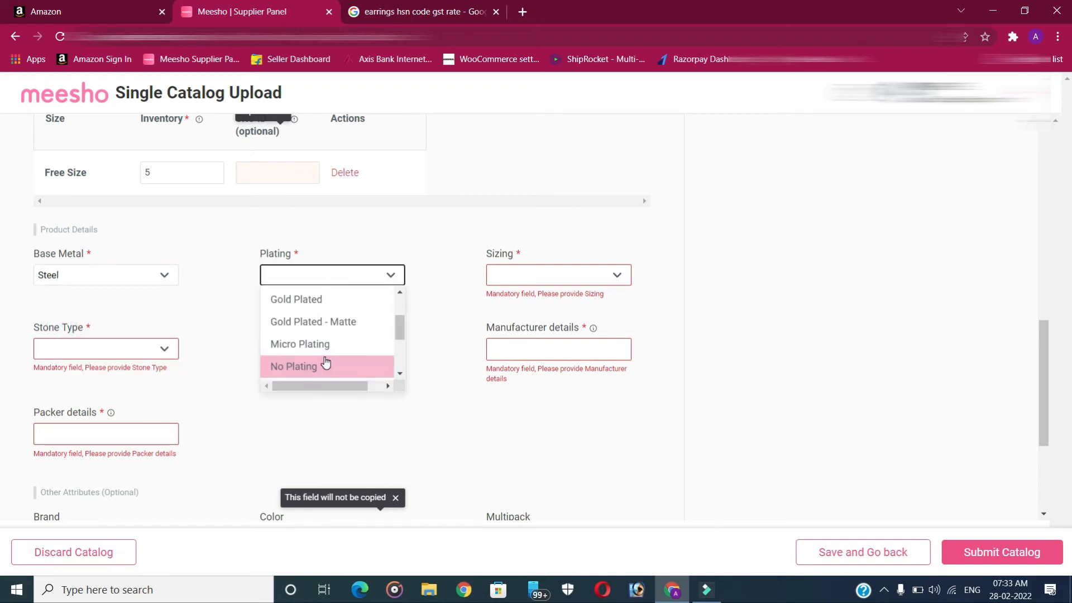
left_click(293, 372)
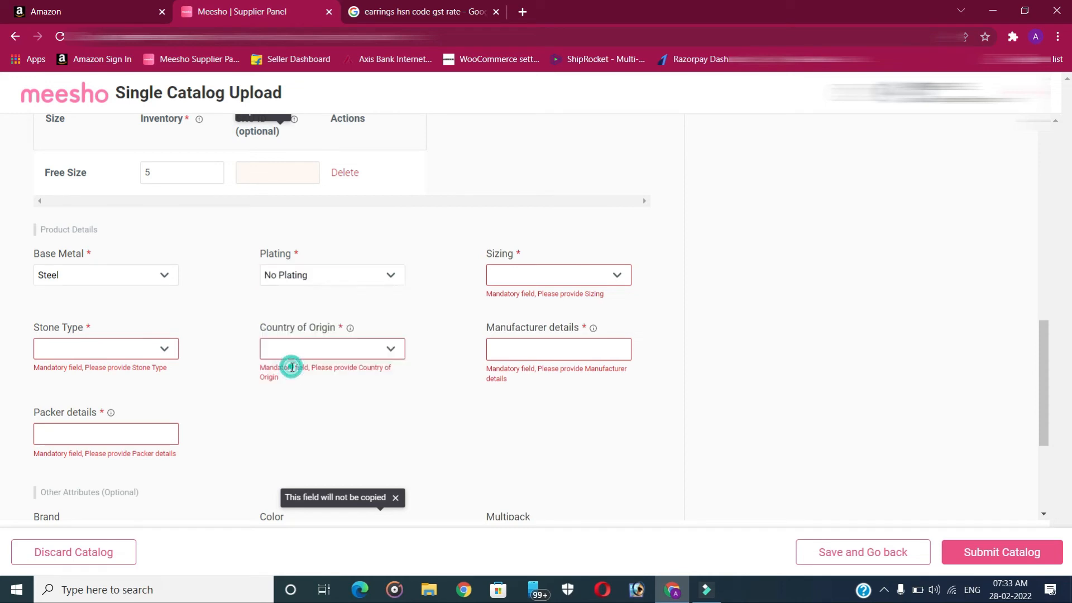
- Set the sizing to Non-Adjustable and the stone type to No Stone
left_click(508, 275)
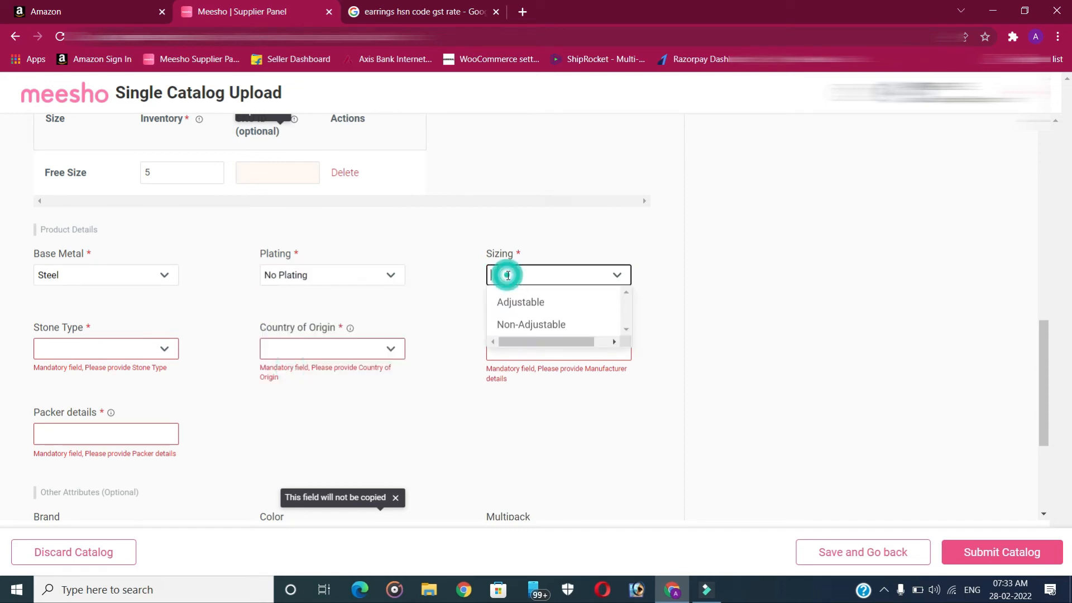
left_click(550, 328)
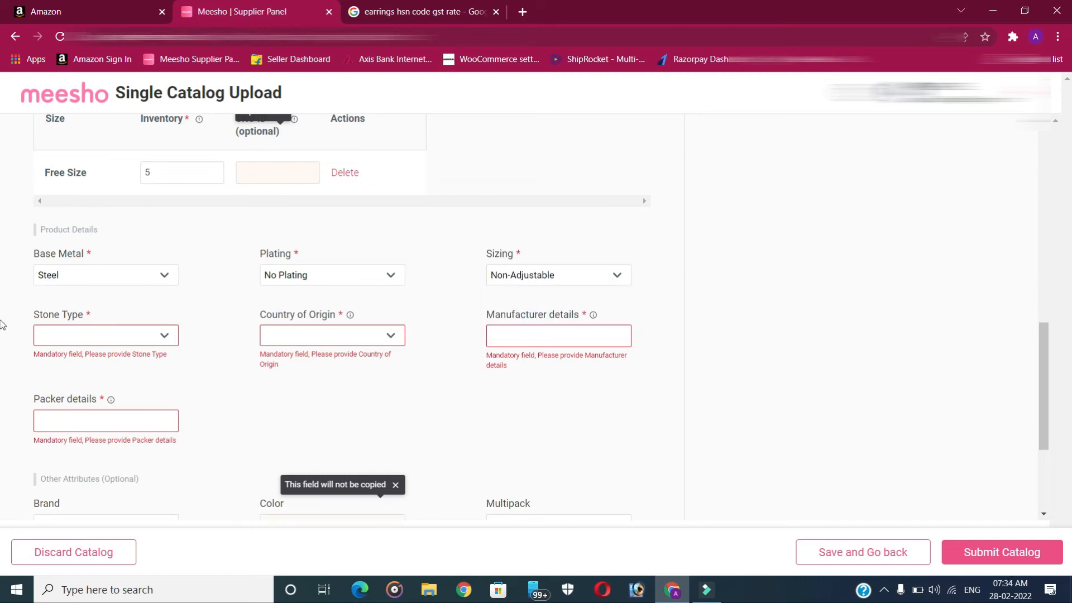
left_click(94, 337)
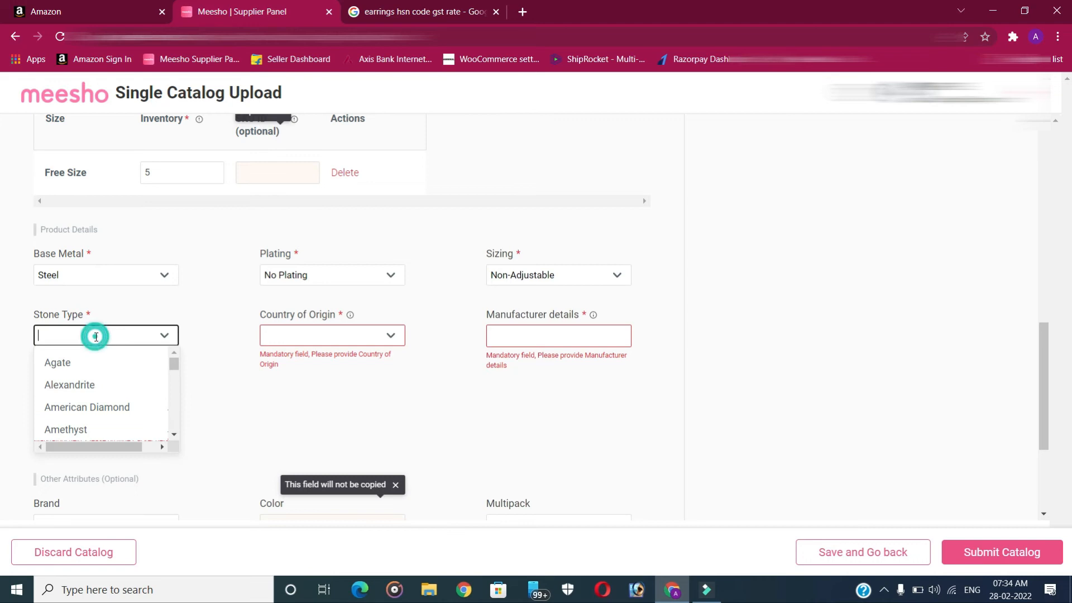
scroll(97, 373, "down", 3)
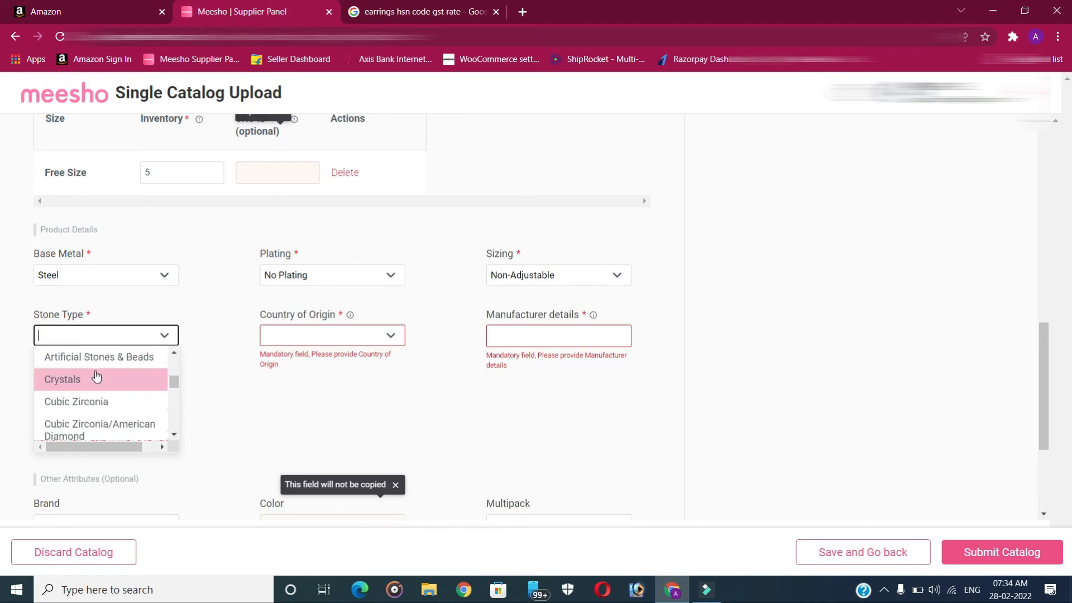
scroll(96, 375, "down", 3)
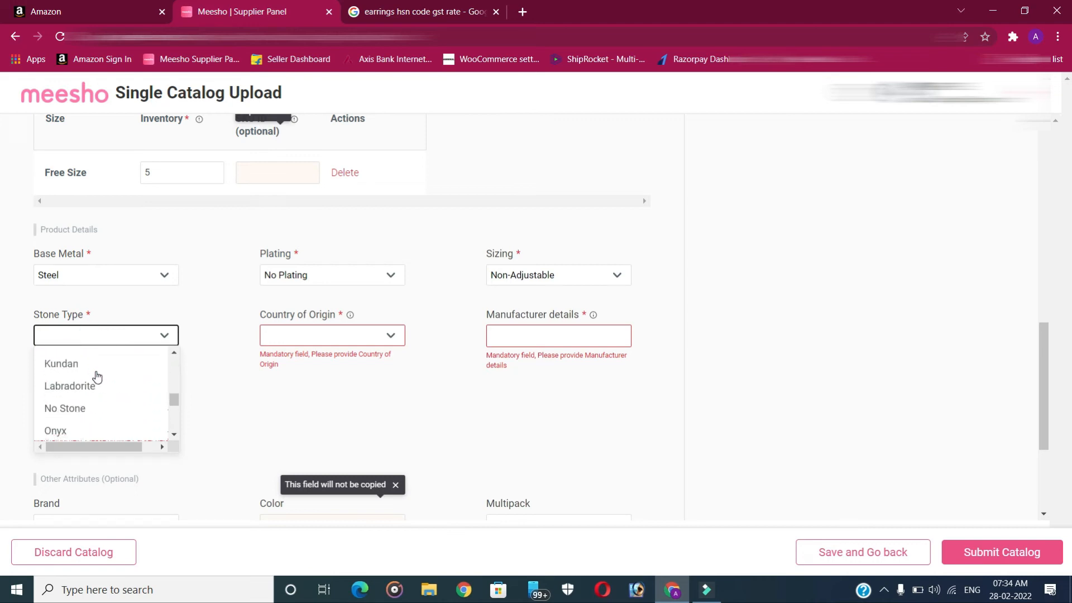
left_click(85, 413)
- Set the country of origin to India and enter the name for the manufacturer and packer details
left_click(304, 341)
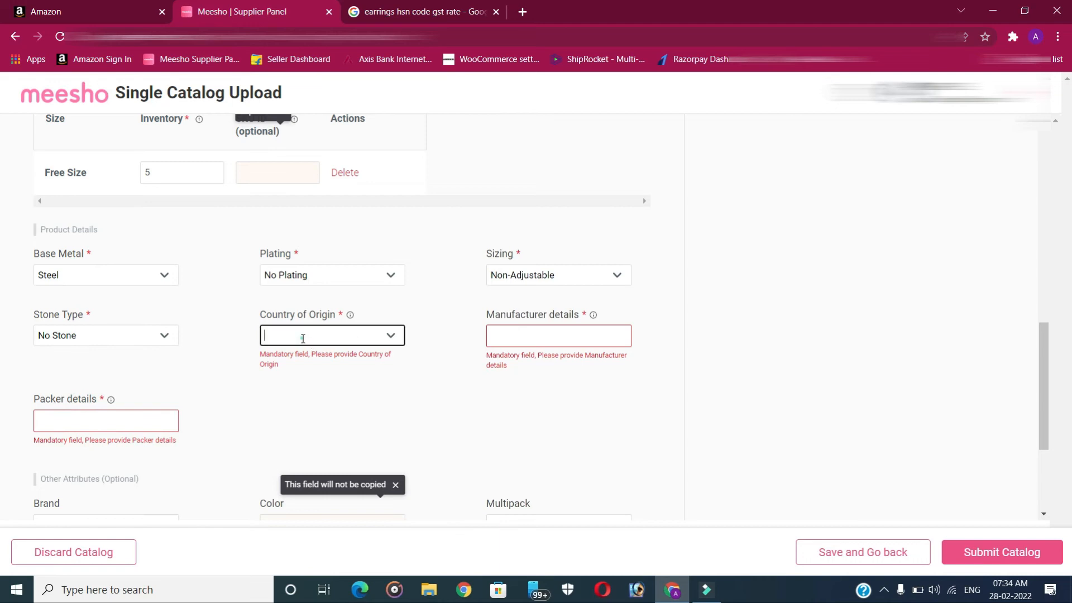
left_click(302, 362)
left_click(526, 339)
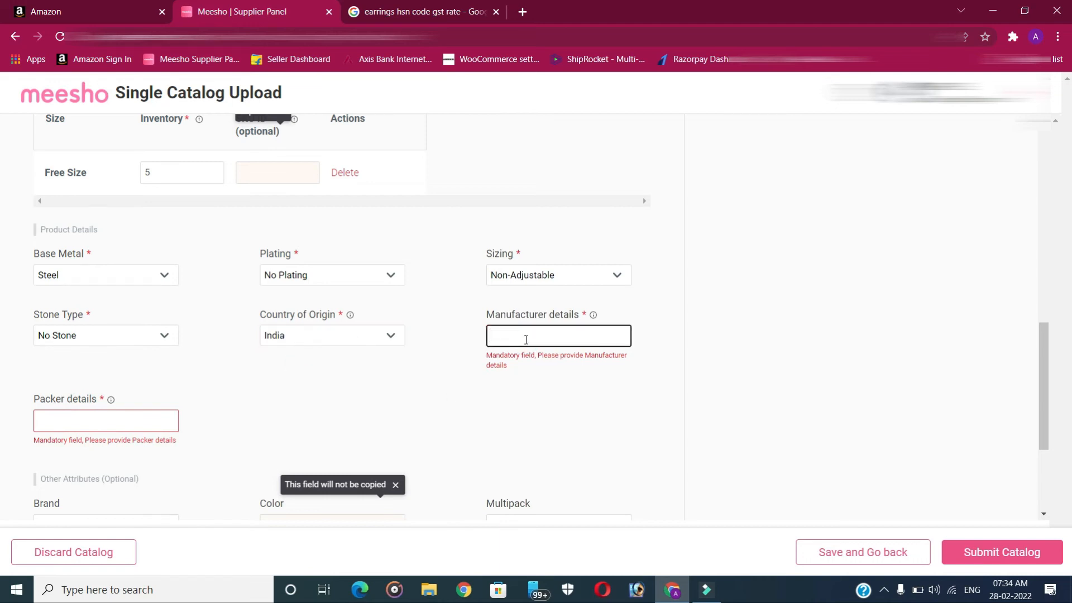
type("meharaj")
scroll(183, 384, "down", 1)
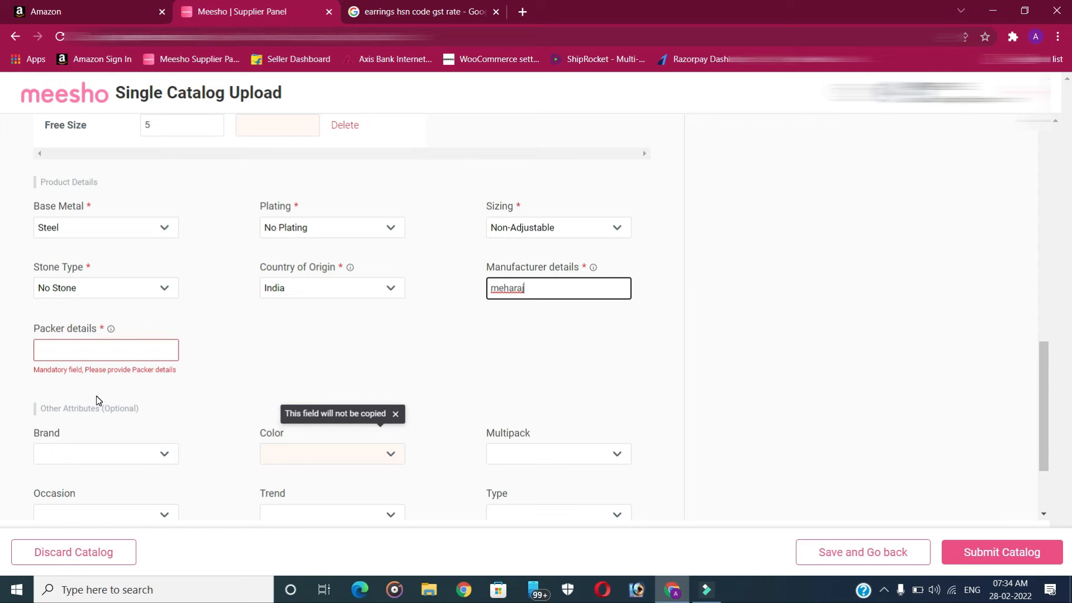
left_click(81, 346)
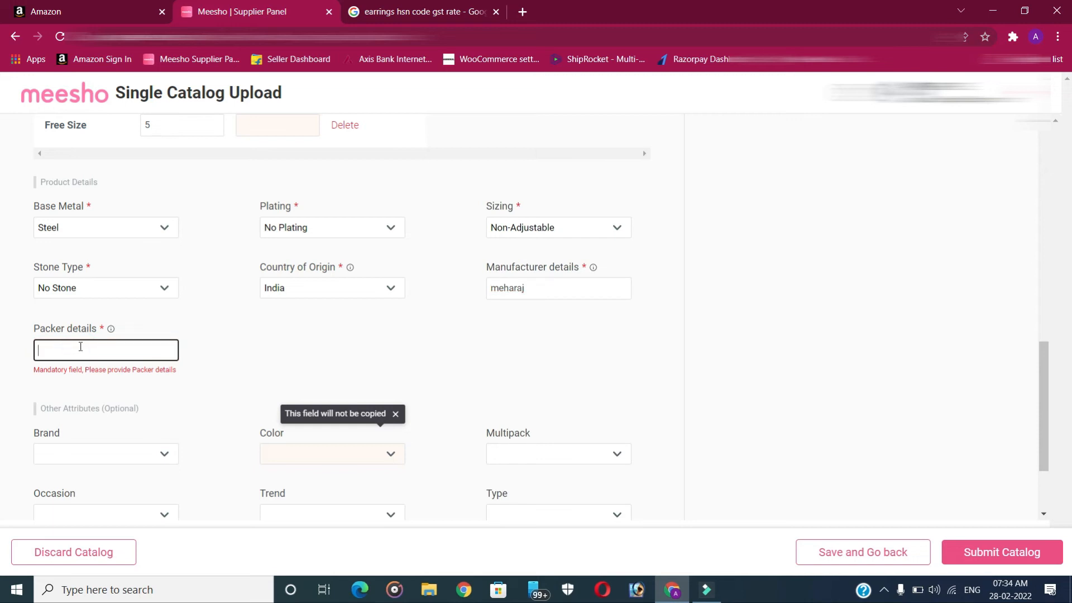
type("meharaj")
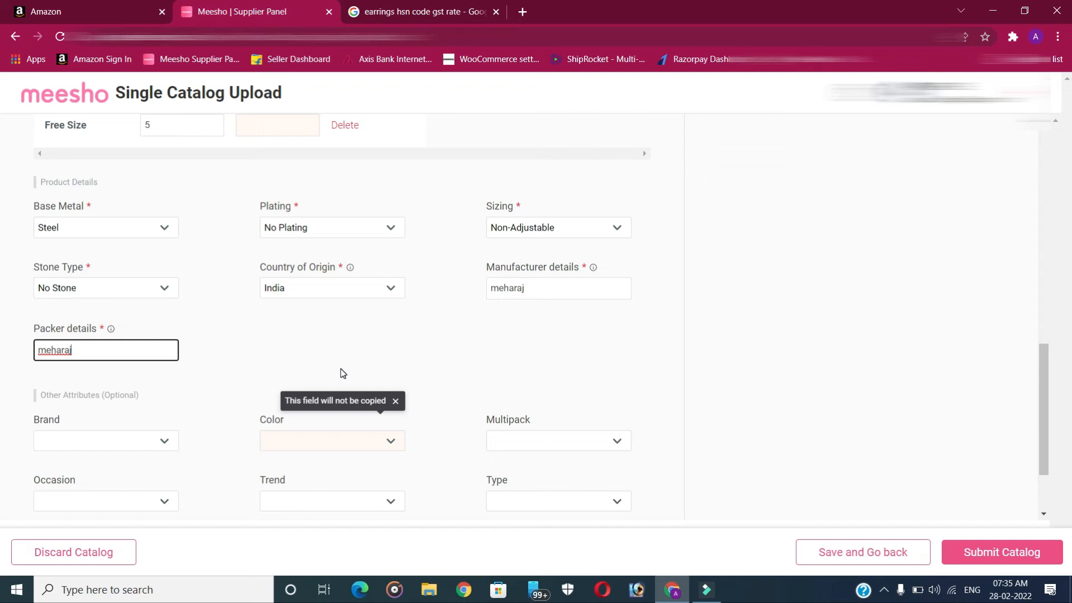
- Review the optional attributes and the filled-in price, size, inventory and product details of the catalog form
scroll(343, 373, "down", 2)
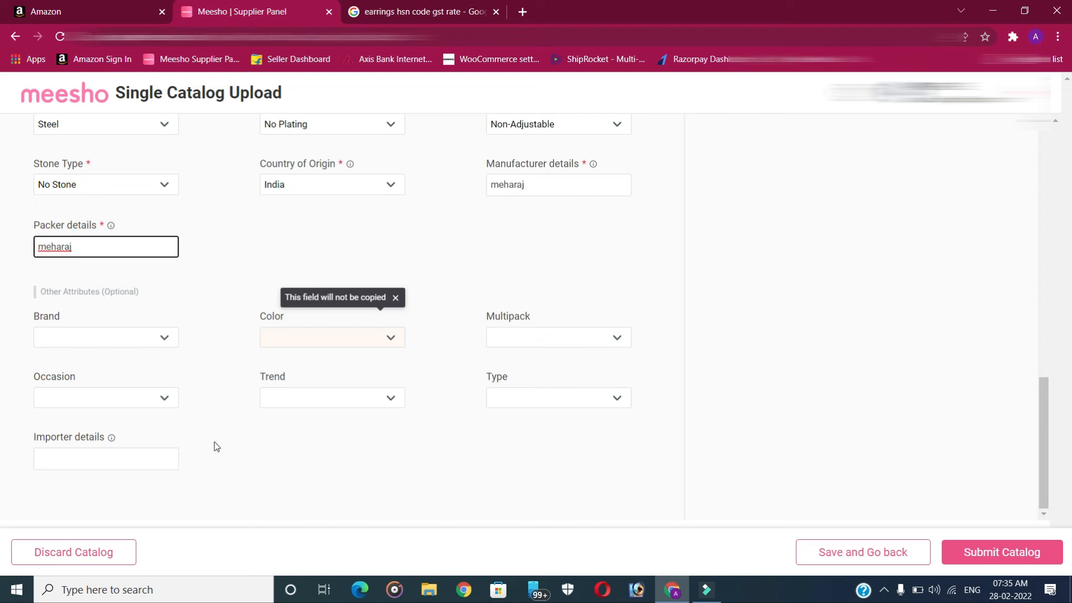
scroll(300, 416, "up", 10)
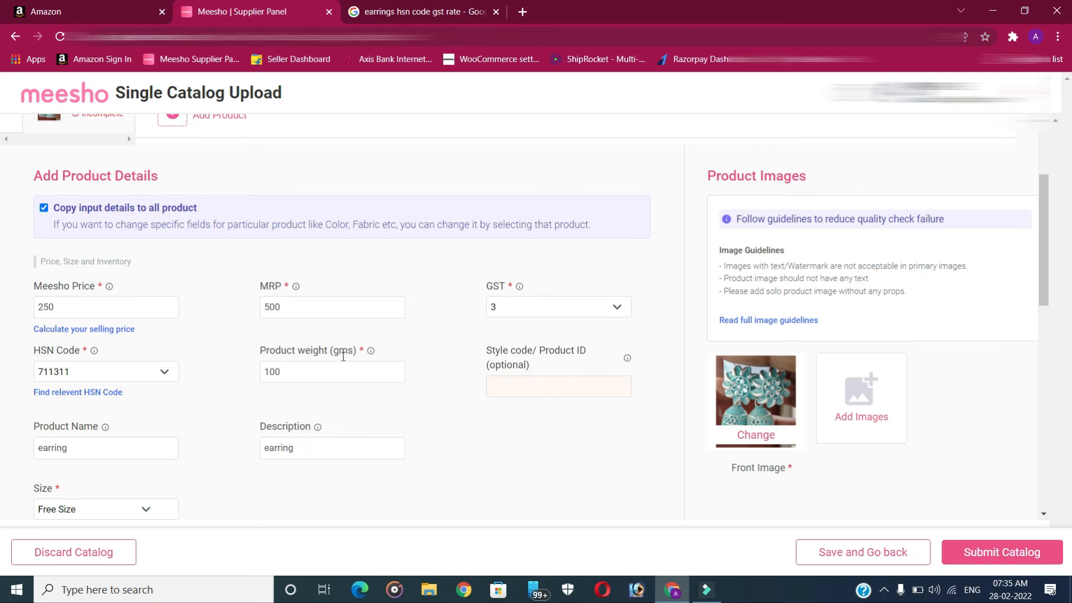
scroll(332, 363, "down", 1)
scroll(251, 423, "down", 4)
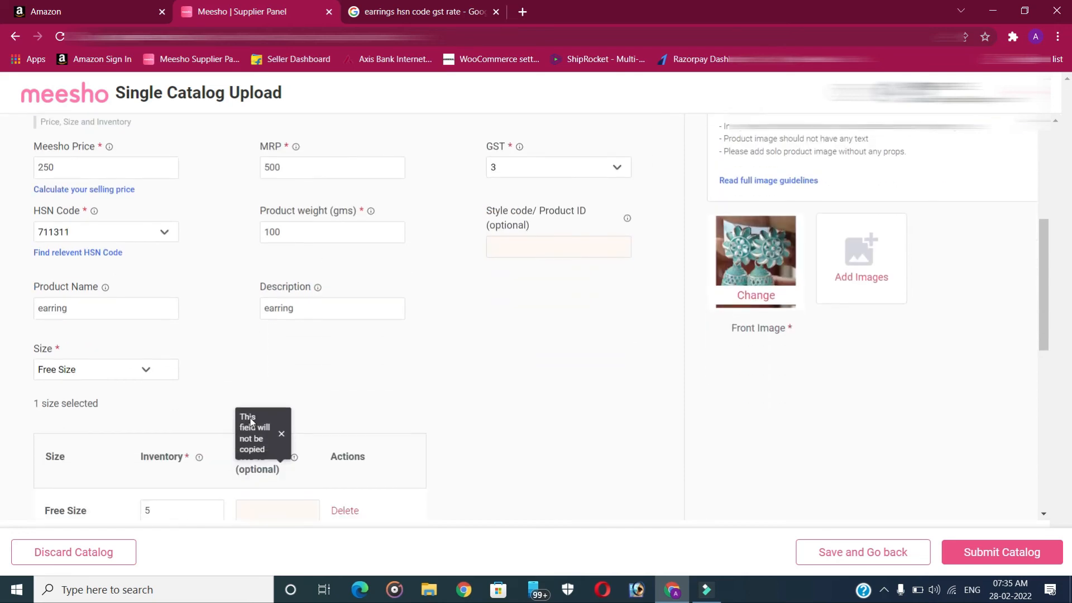
scroll(251, 423, "up", 2)
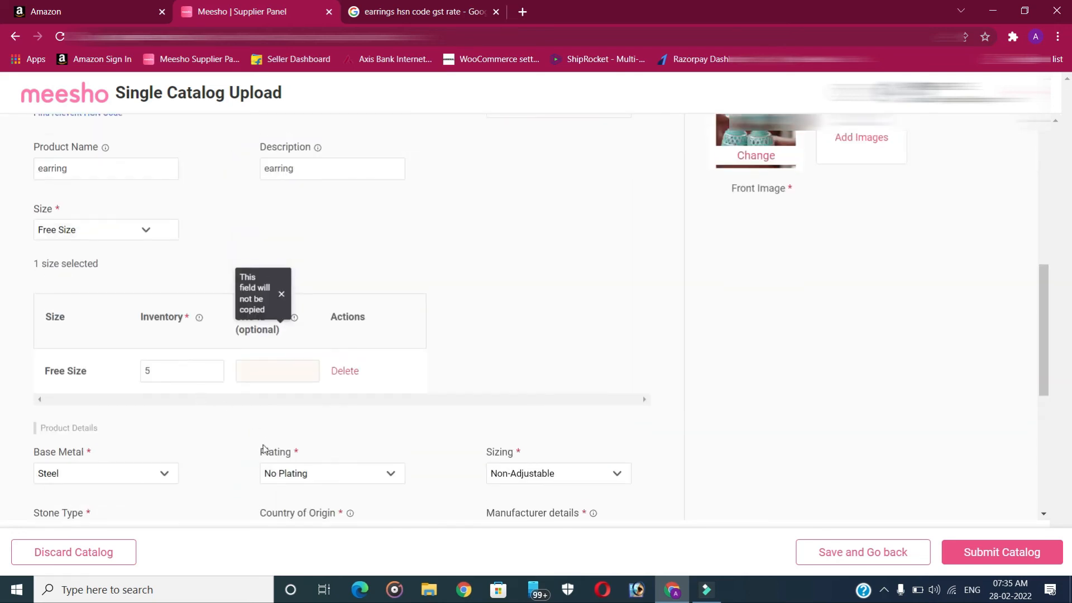
scroll(257, 443, "down", 2)
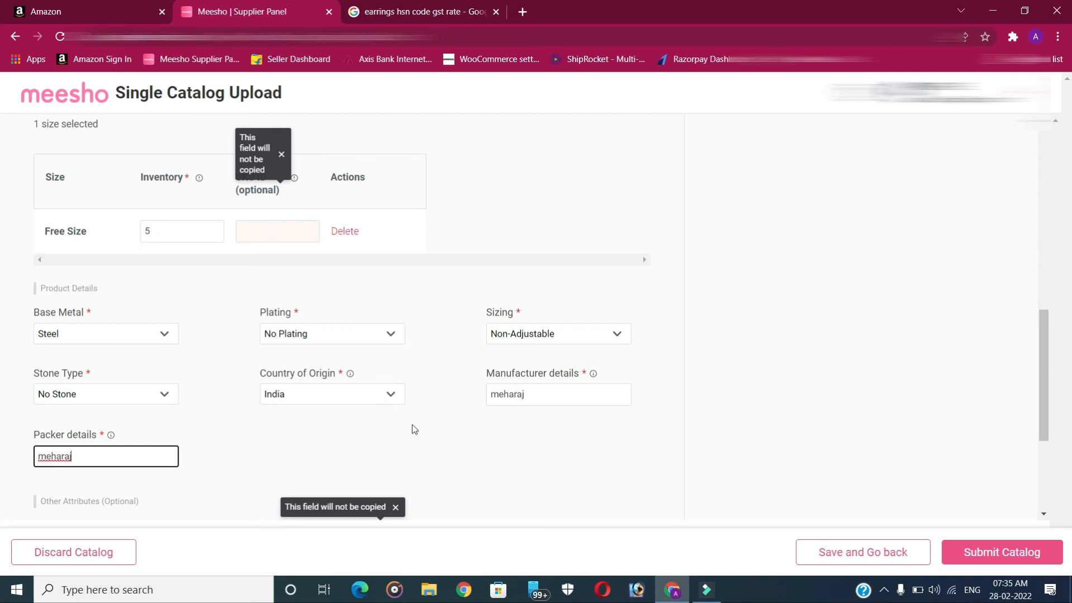
left_click(455, 451)
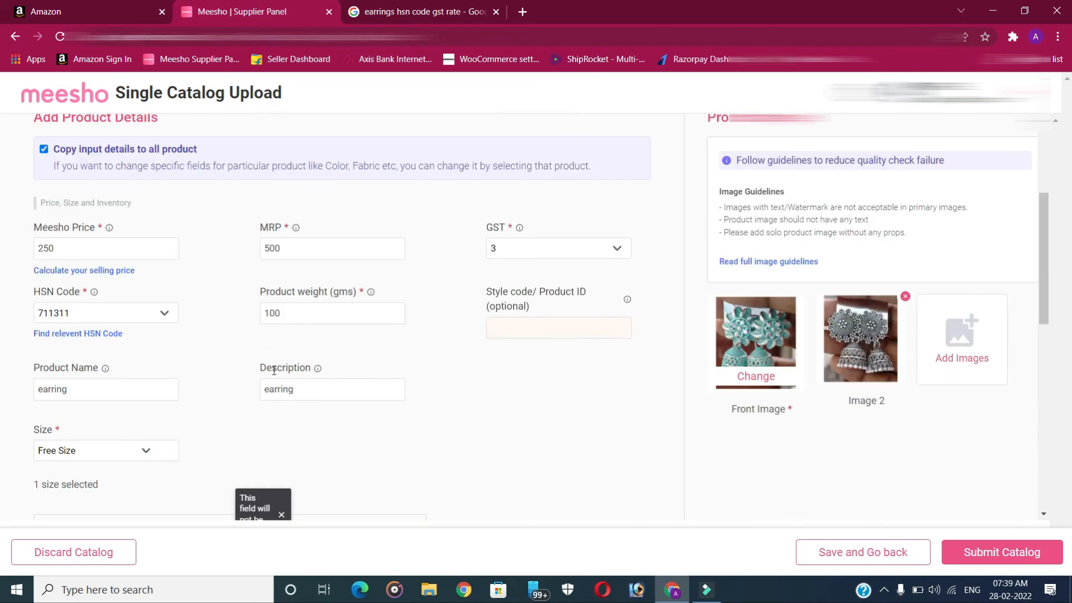
- Submit the completed earrings catalog for quality check
scroll(273, 371, "down", 9)
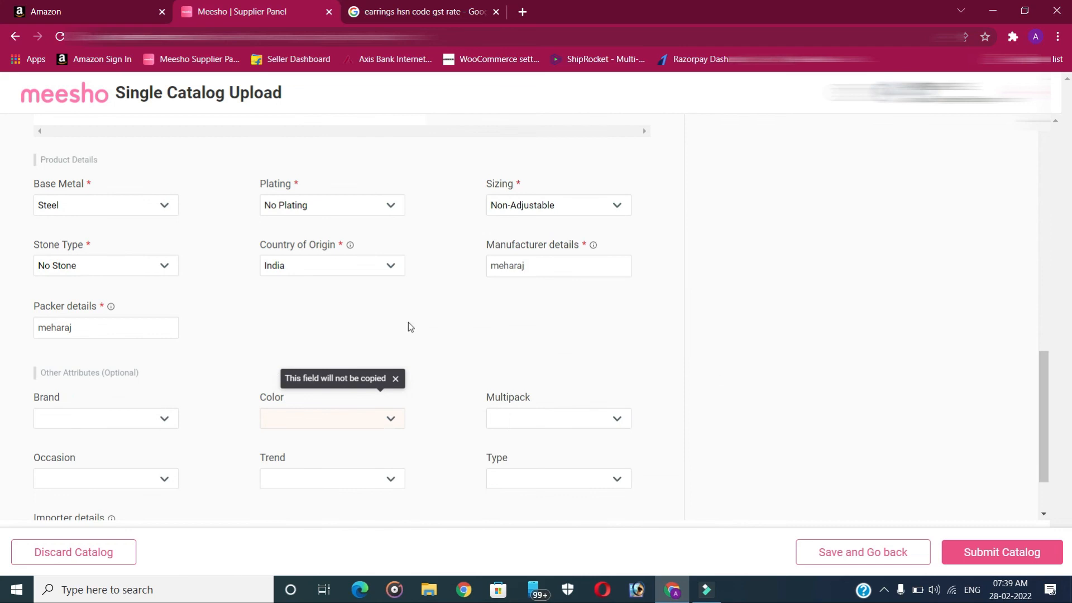
left_click(1014, 558)
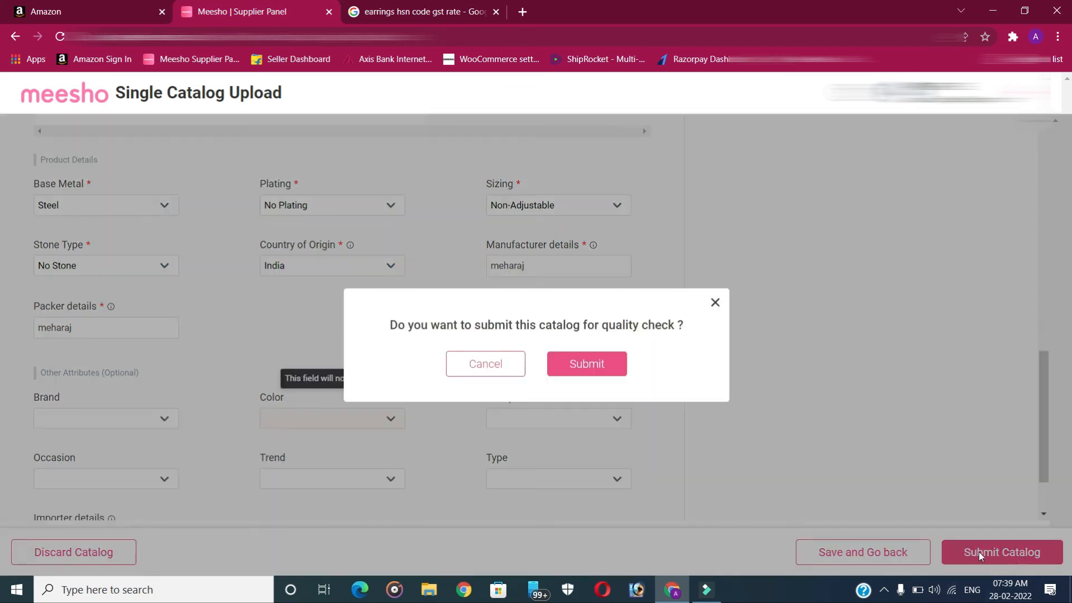
left_click(597, 371)
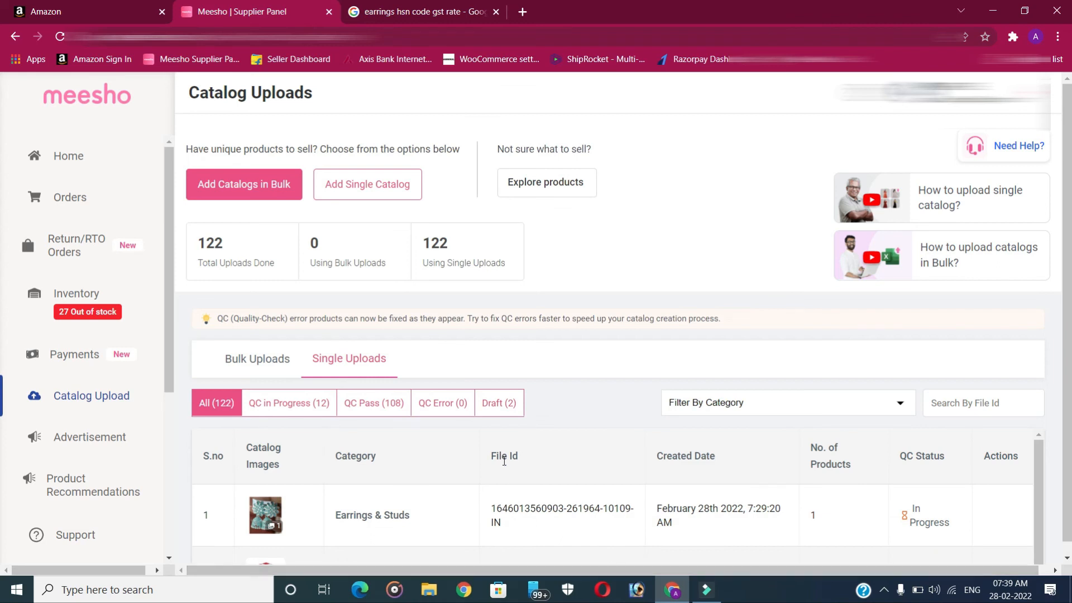
- Examine the QC status of the earrings catalog and earlier entries in the single uploads list
scroll(442, 419, "down", 1)
scroll(441, 414, "down", 3)
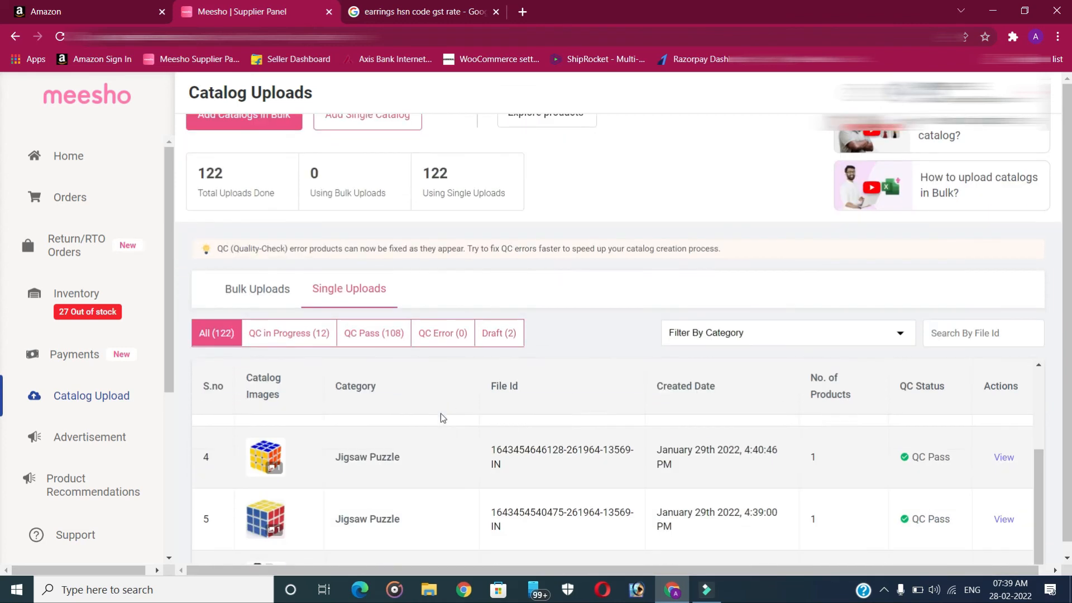
scroll(441, 414, "up", 3)
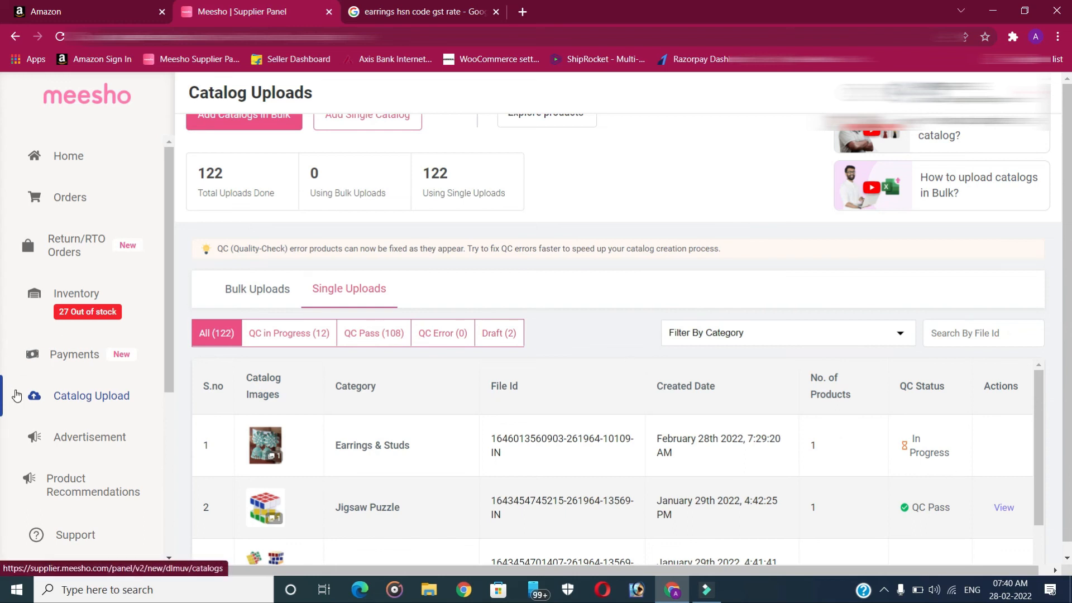
- Go to the inventory to view the Activation Pending catalogs, and close the earrings product details
left_click(79, 292)
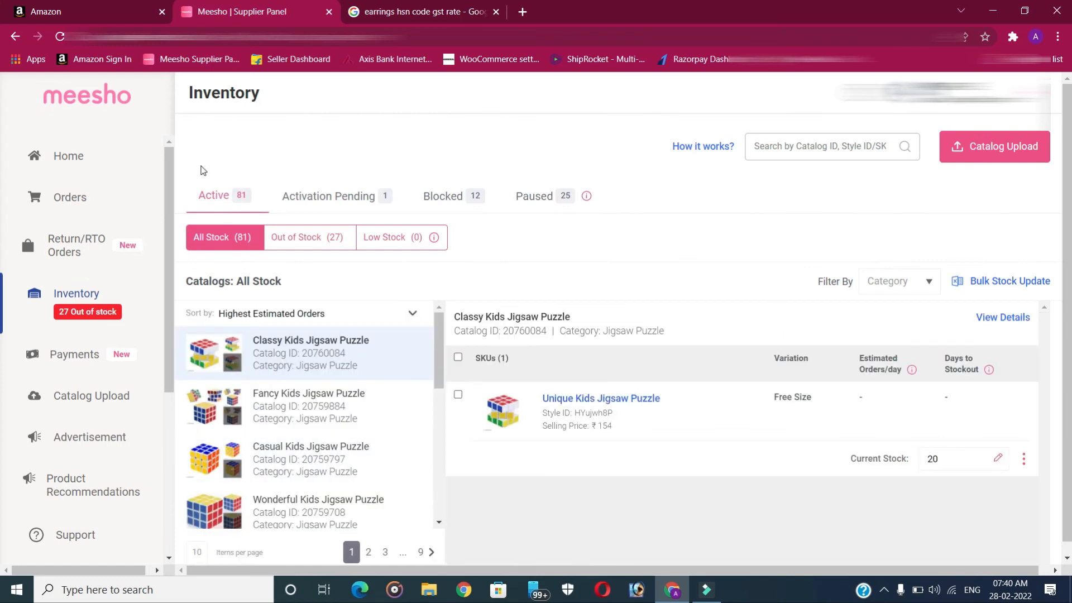
left_click(345, 209)
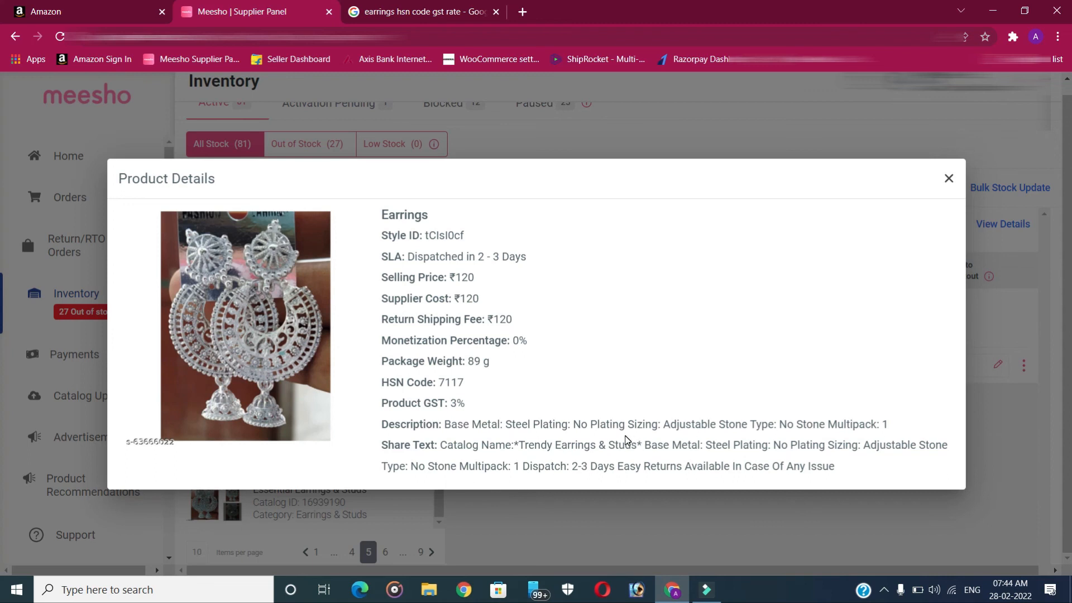
key("Escape")
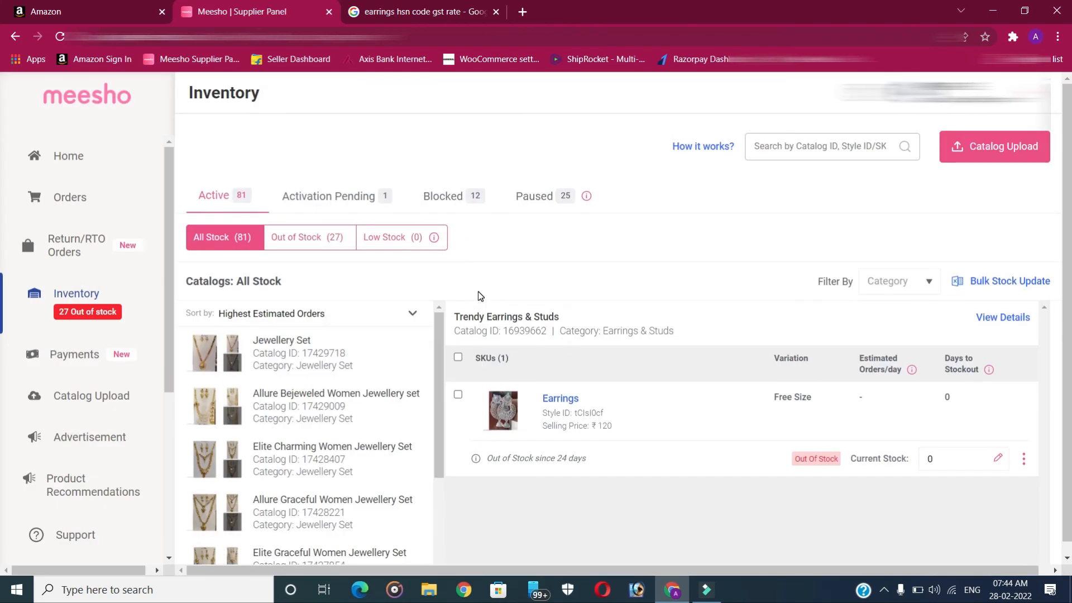